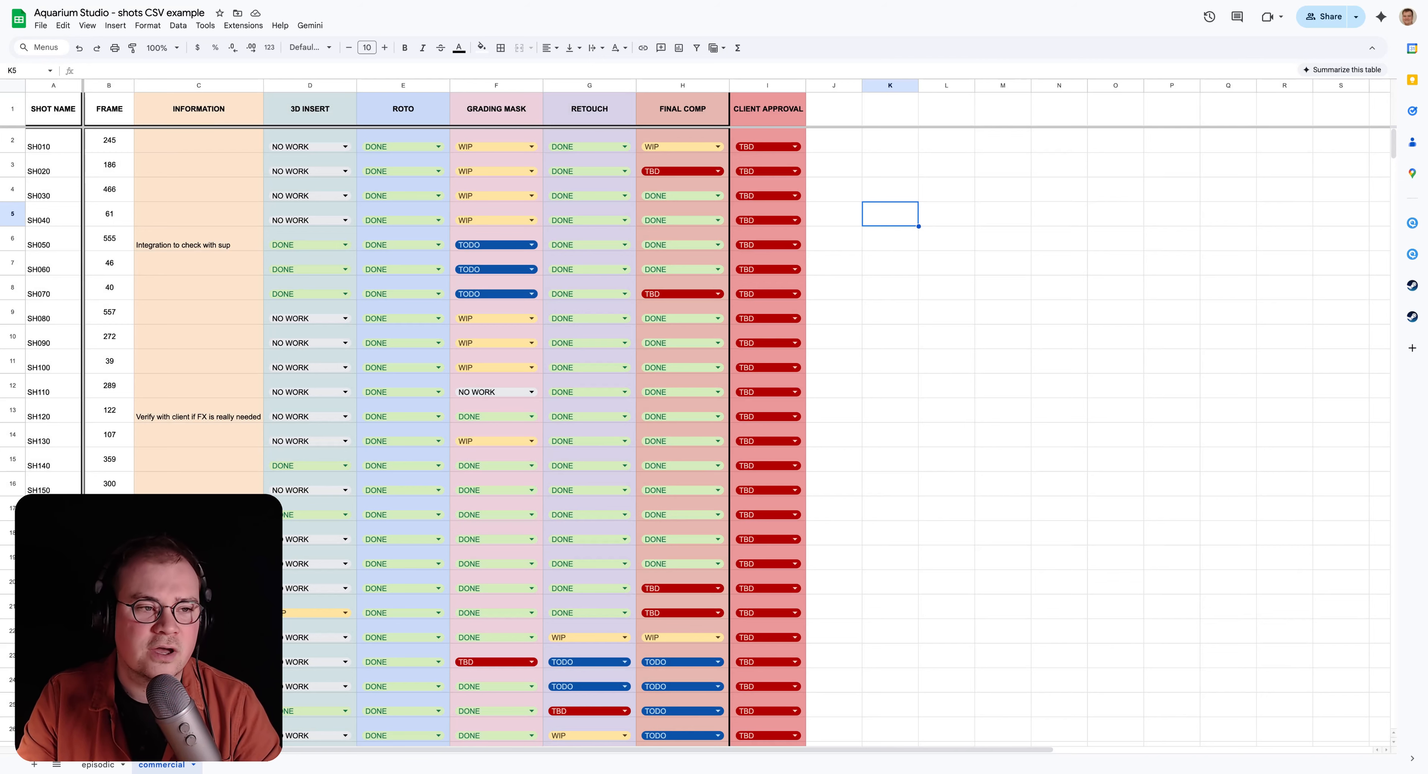
Review the FRAME, INFORMATION and task status columns in the commercial sheet of the shots spreadsheet
{"action": "left_click", "coordinate": [102, 114]}
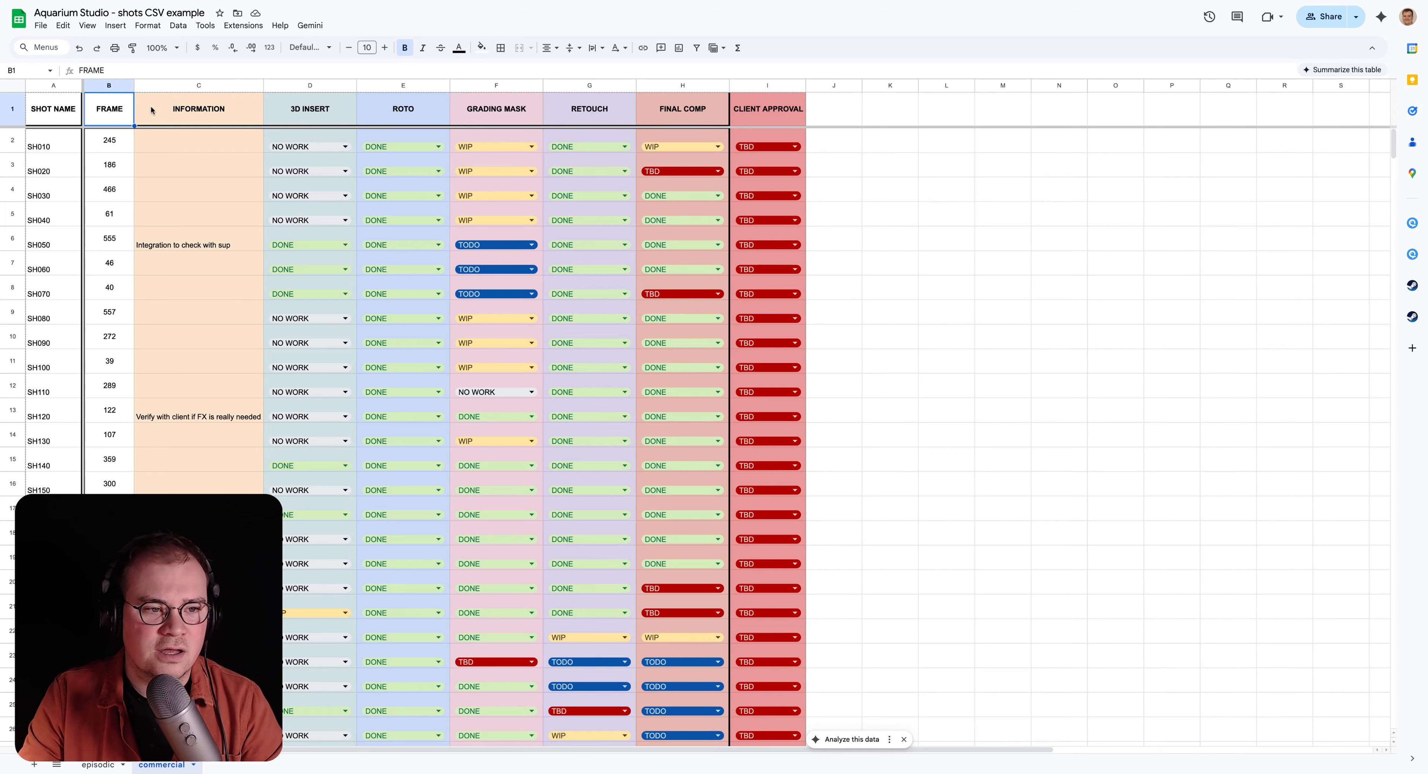
{"action": "left_click_drag", "start_coordinate": [158, 109], "coordinate": [160, 273]}
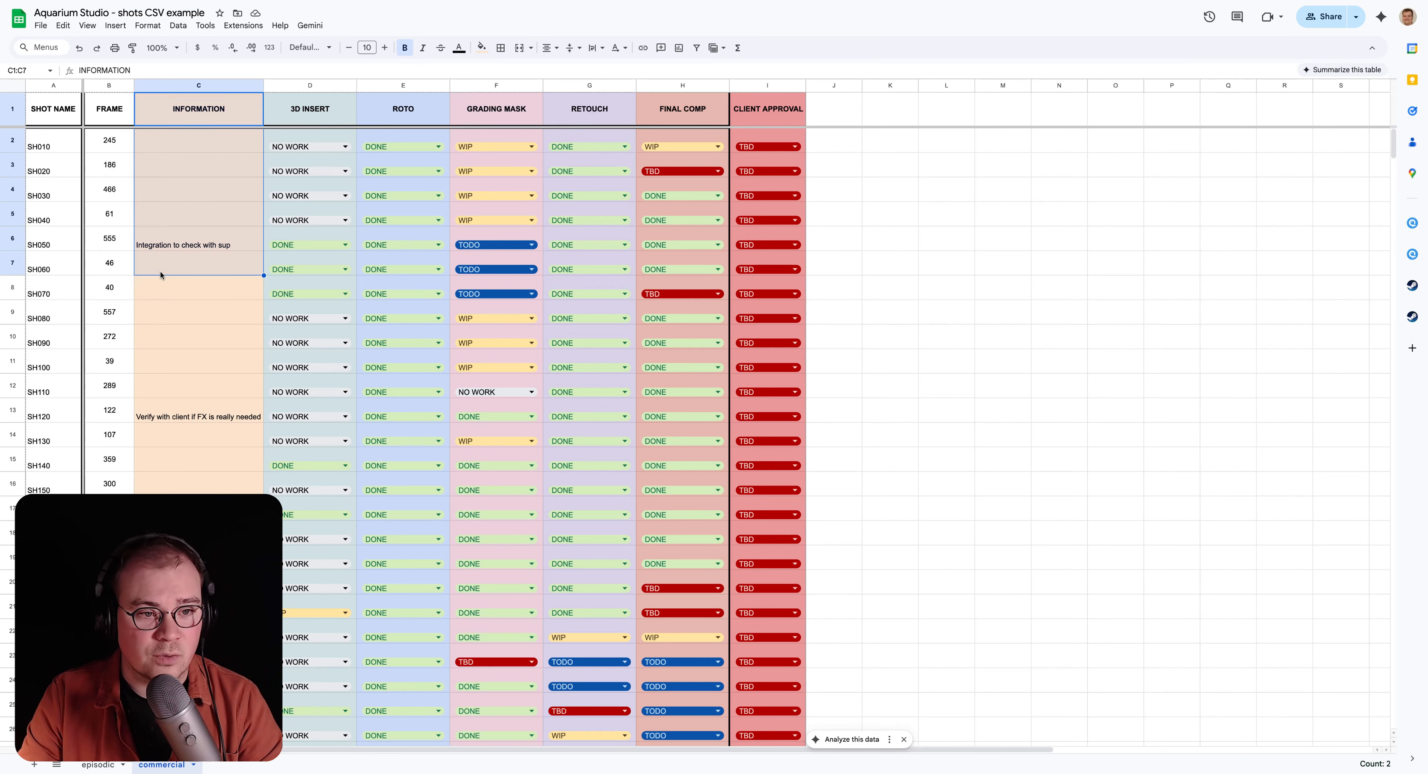
{"action": "left_click_drag", "start_coordinate": [300, 111], "coordinate": [750, 113]}
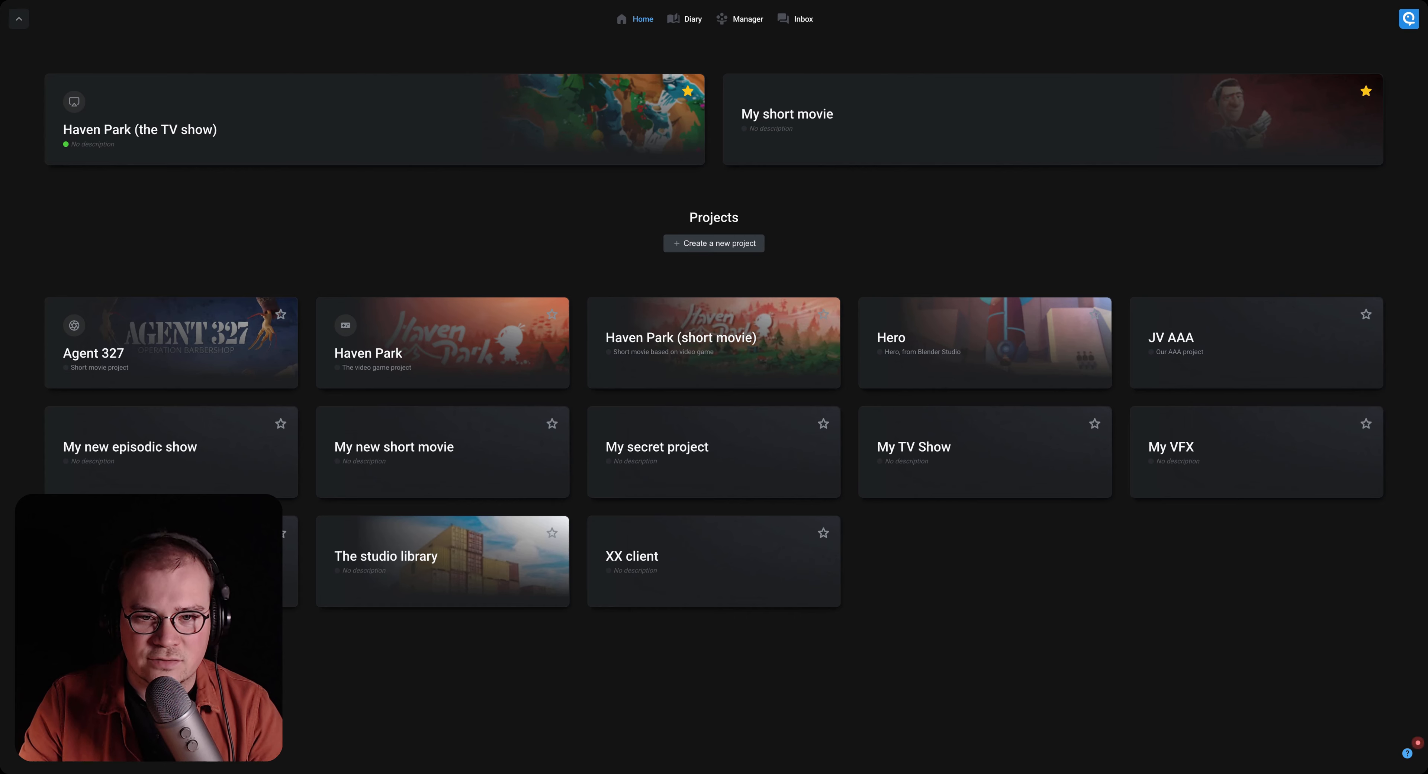
Switch to Aquarium Studio and create a VFX project named "My new commercial" for only yourself, set to import by CSV
{"action": "left_click", "coordinate": [714, 243]}
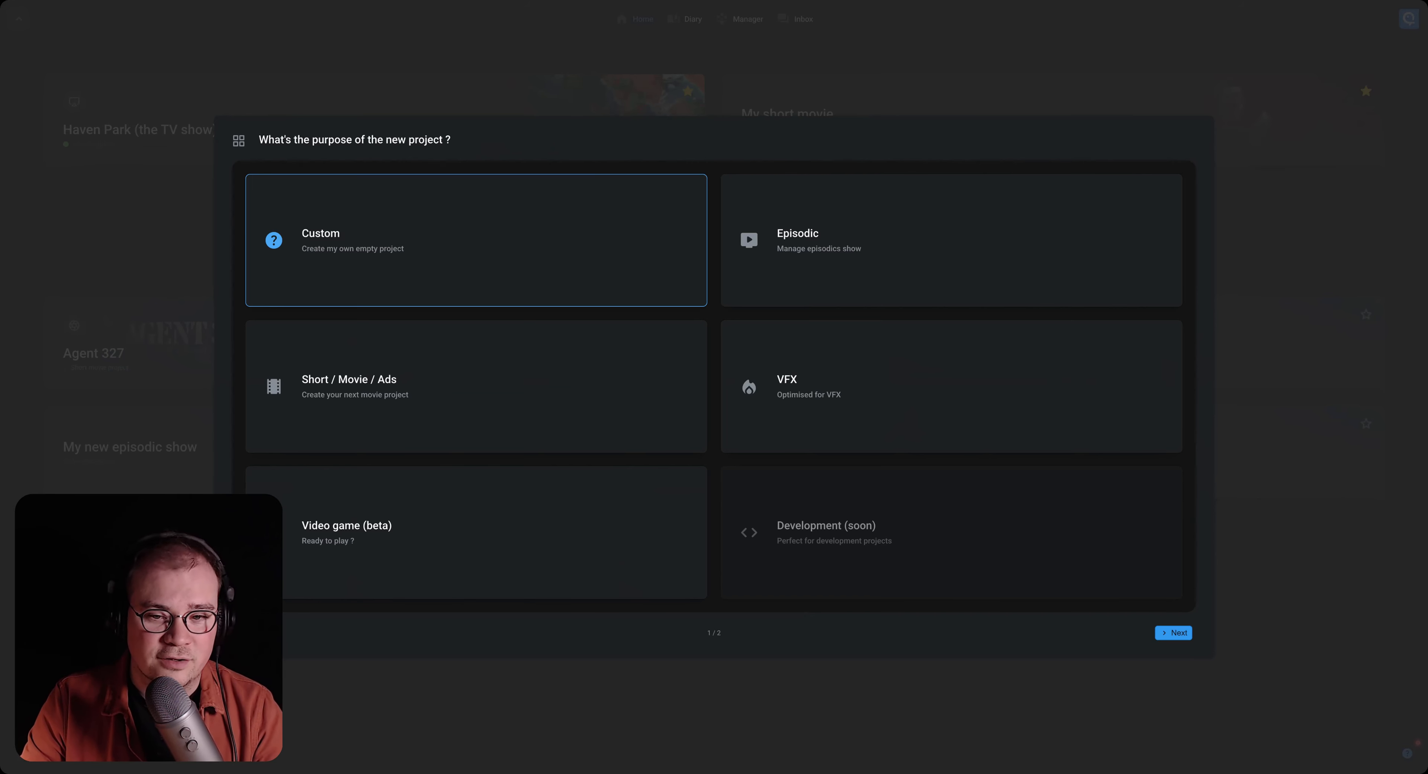
{"action": "left_click", "coordinate": [810, 365]}
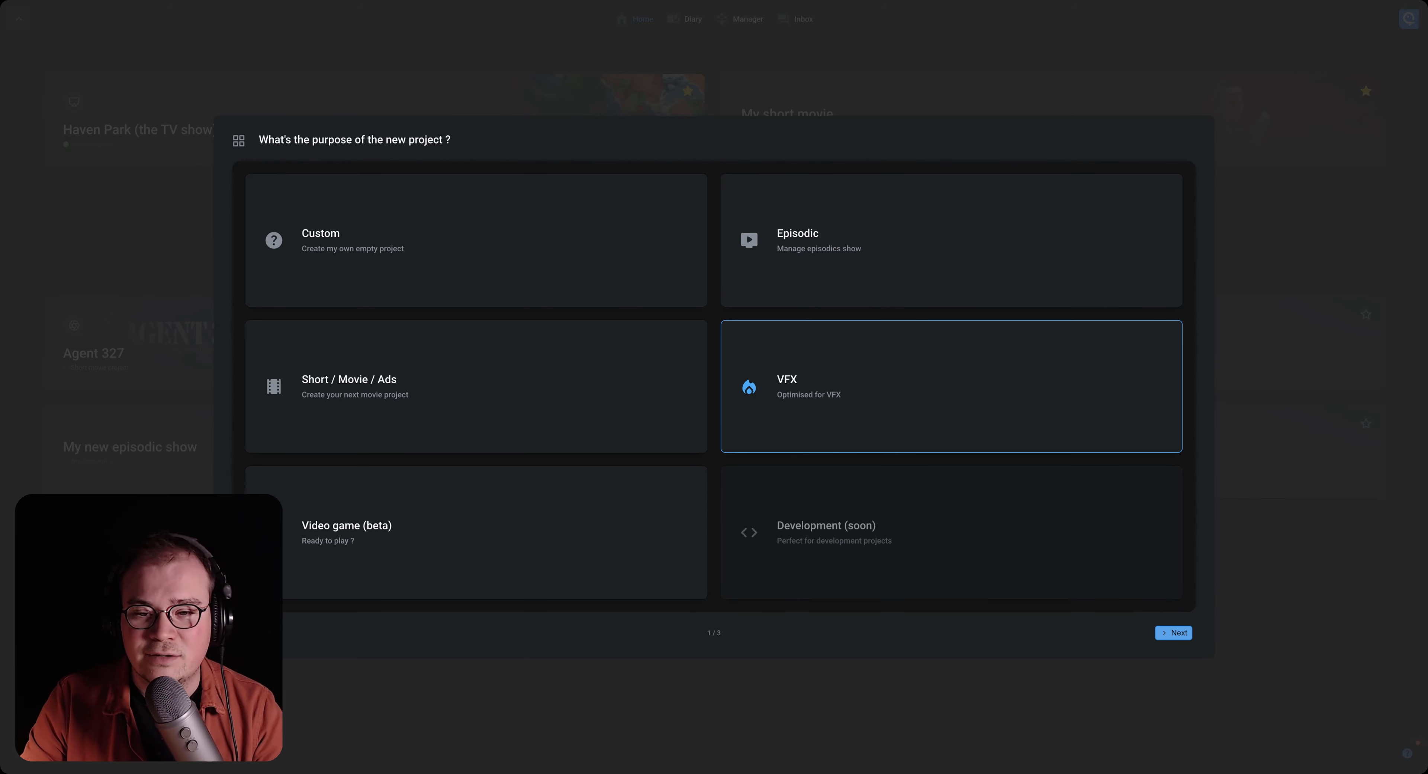
{"action": "left_click", "coordinate": [1173, 633]}
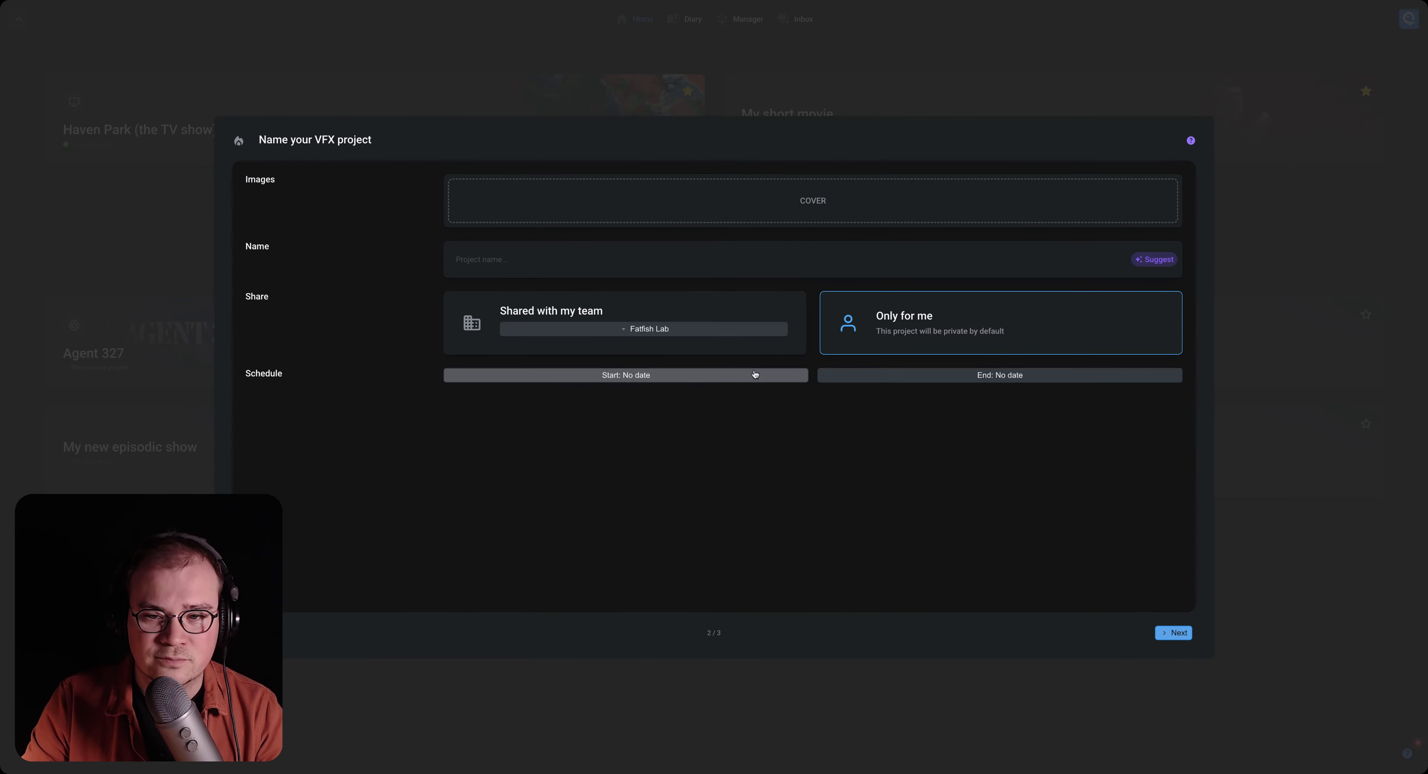
{"action": "type", "text": "M"}
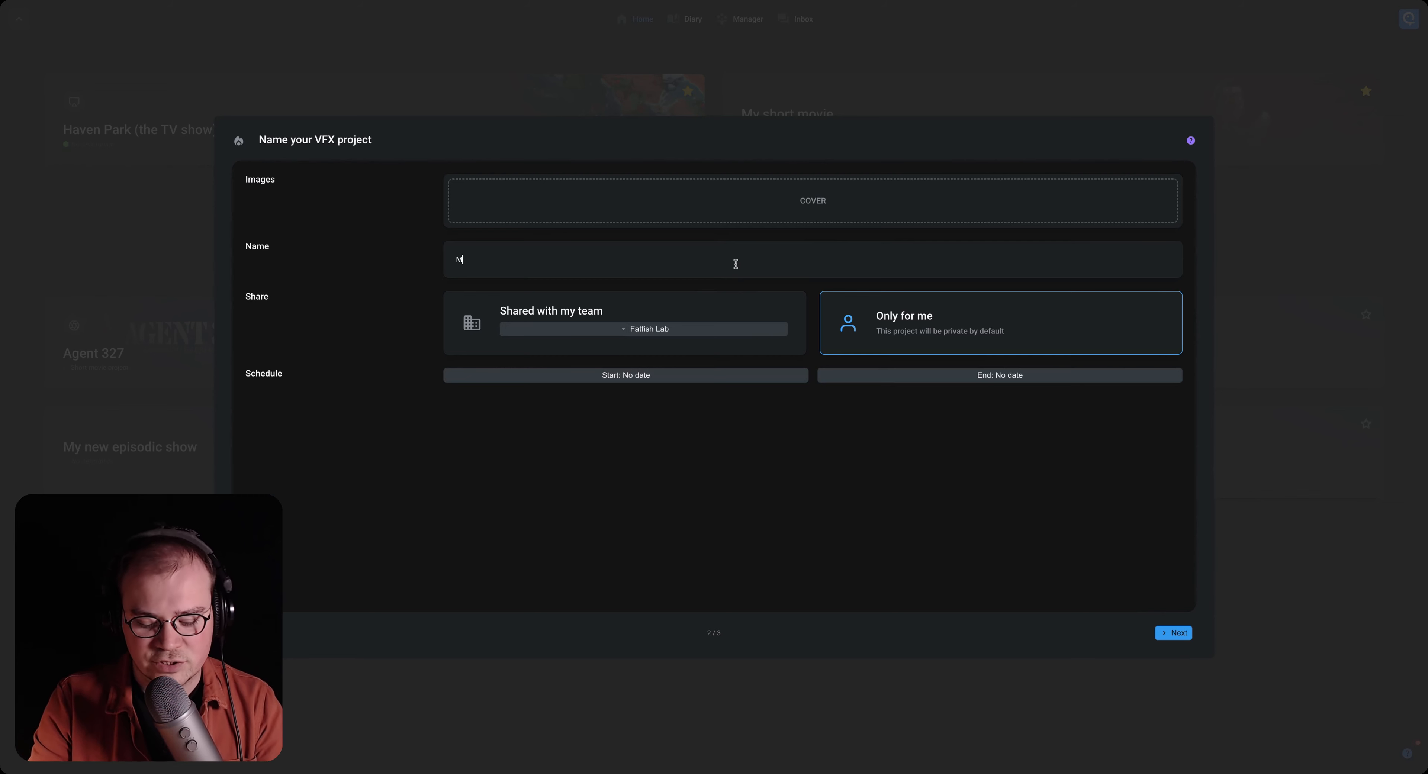
{"action": "type", "text": "y new commercial"}
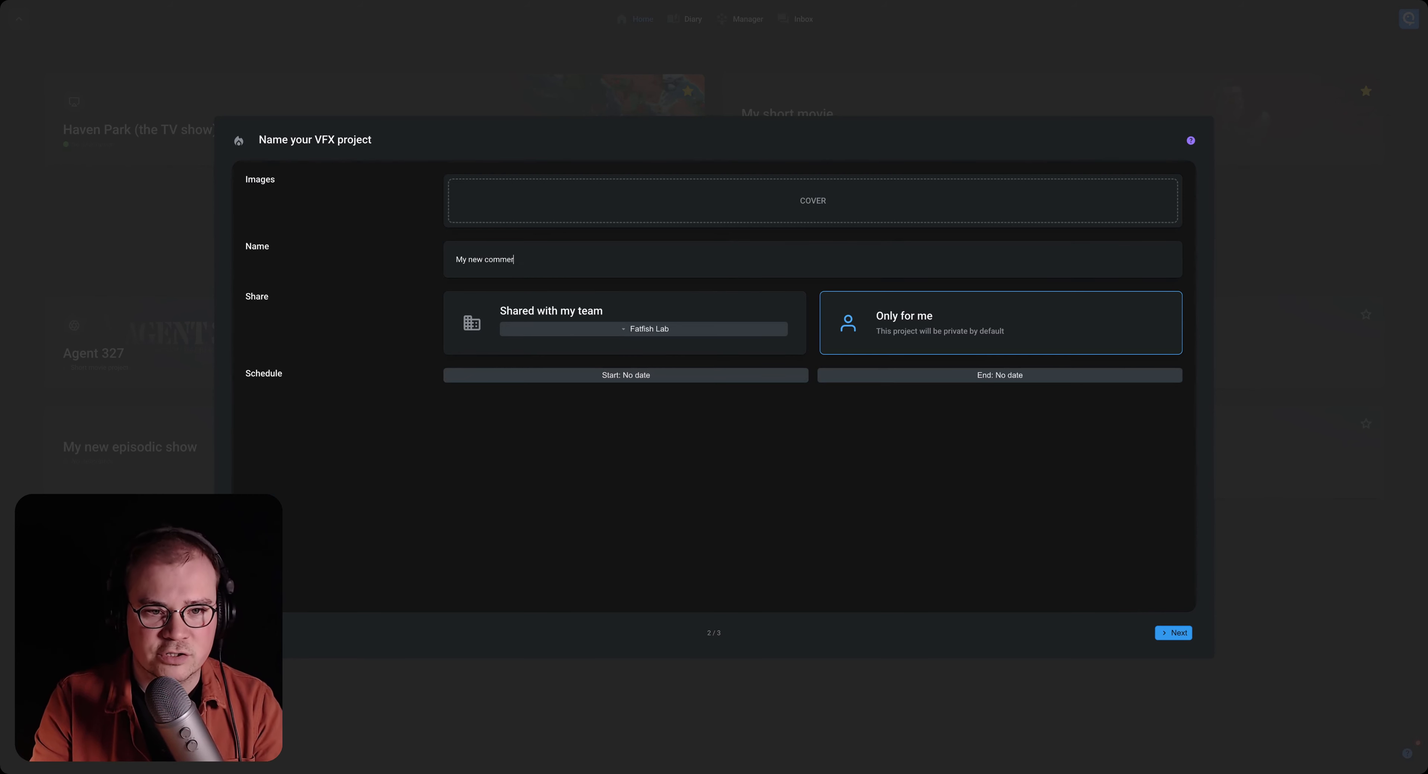
{"action": "left_click", "coordinate": [1173, 632]}
{"action": "left_click", "coordinate": [526, 397]}
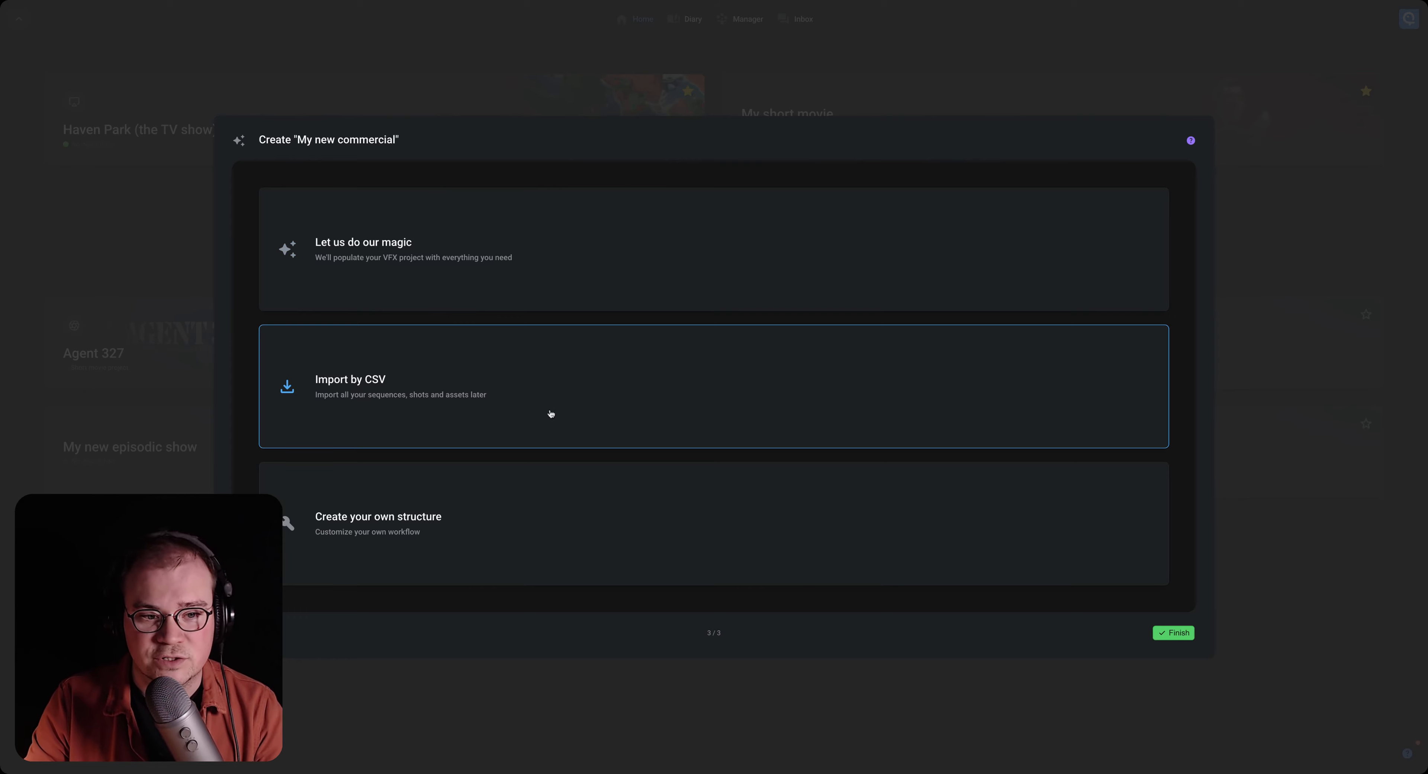
{"action": "left_click", "coordinate": [1173, 633]}
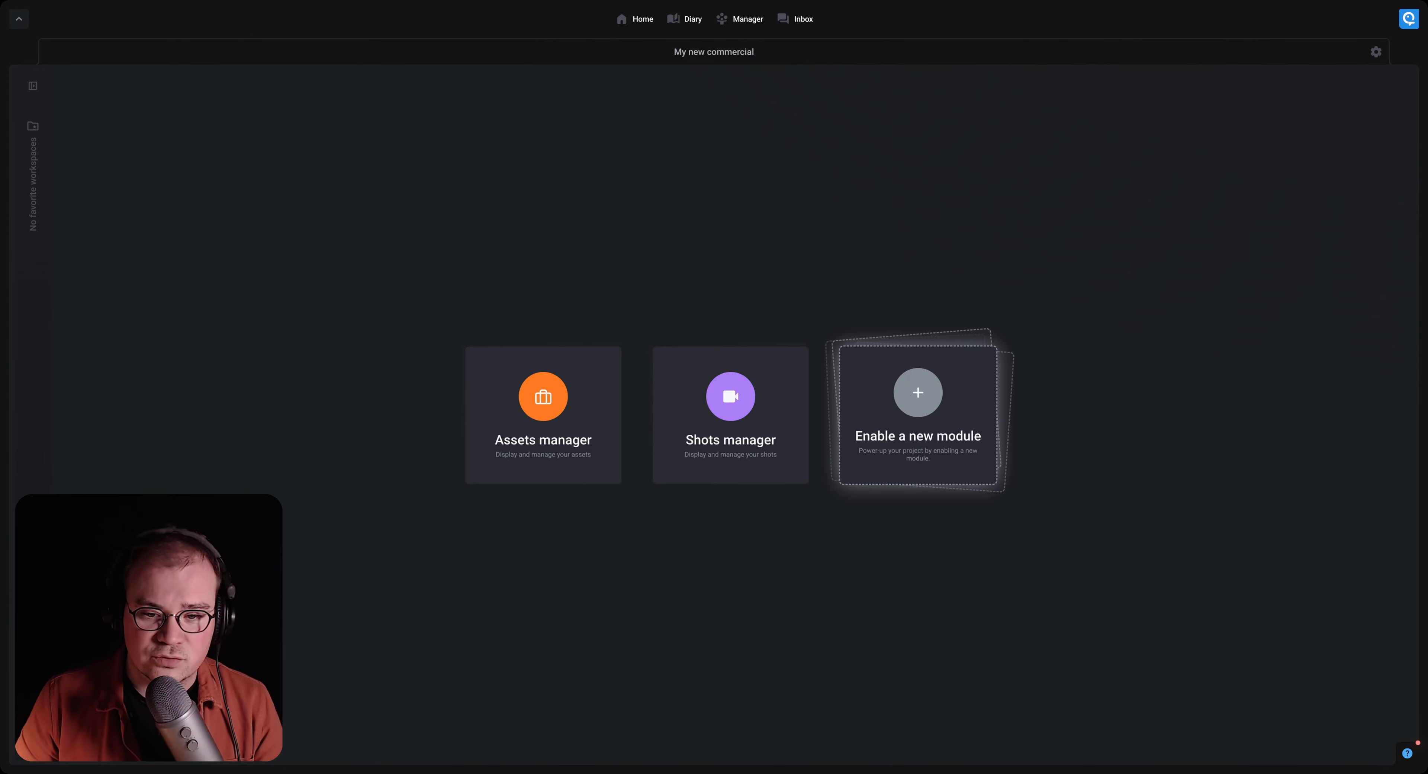
Start a CSV import in the Shots manager with "Aquarium Studio - shots CSV example - commercial (1).csv" and proceed to column association
{"action": "left_click", "coordinate": [736, 411]}
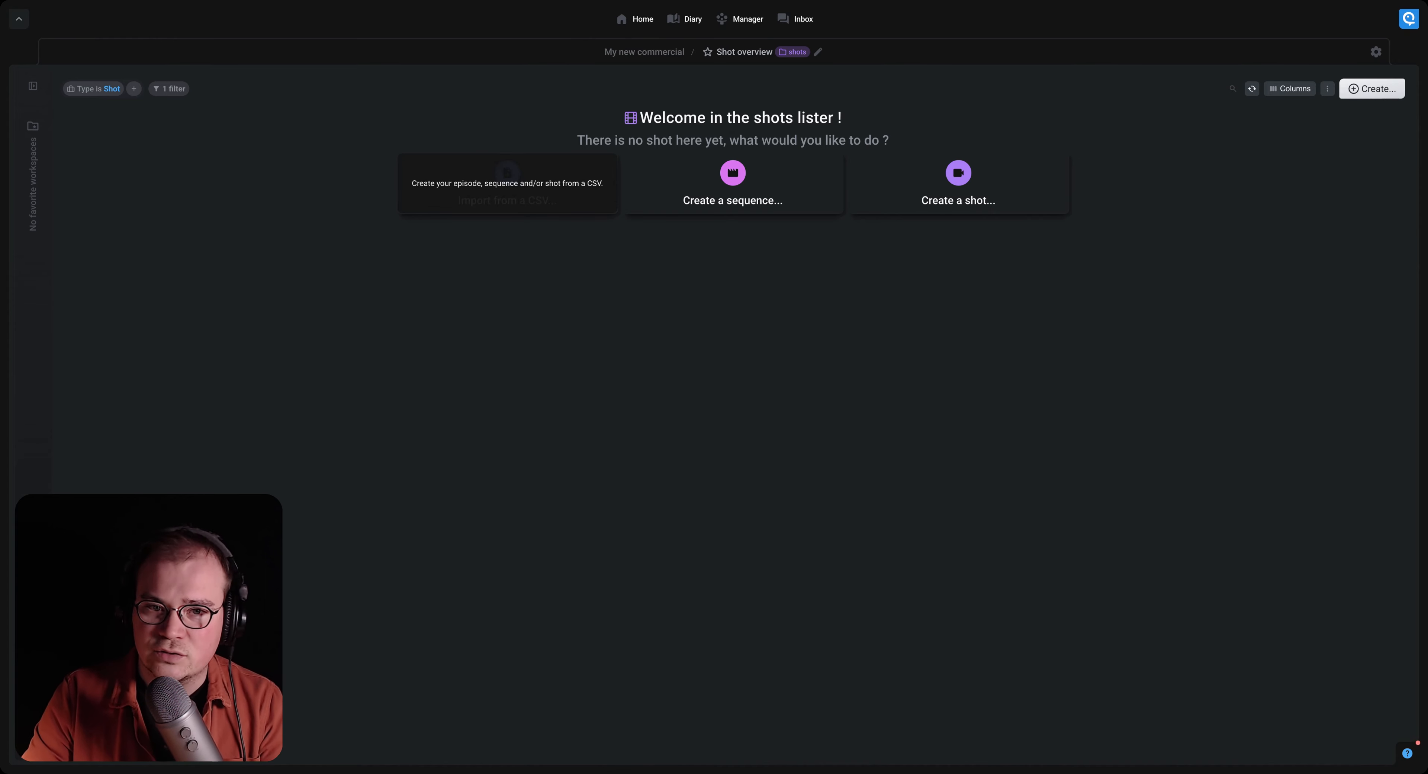
{"action": "left_click", "coordinate": [507, 183]}
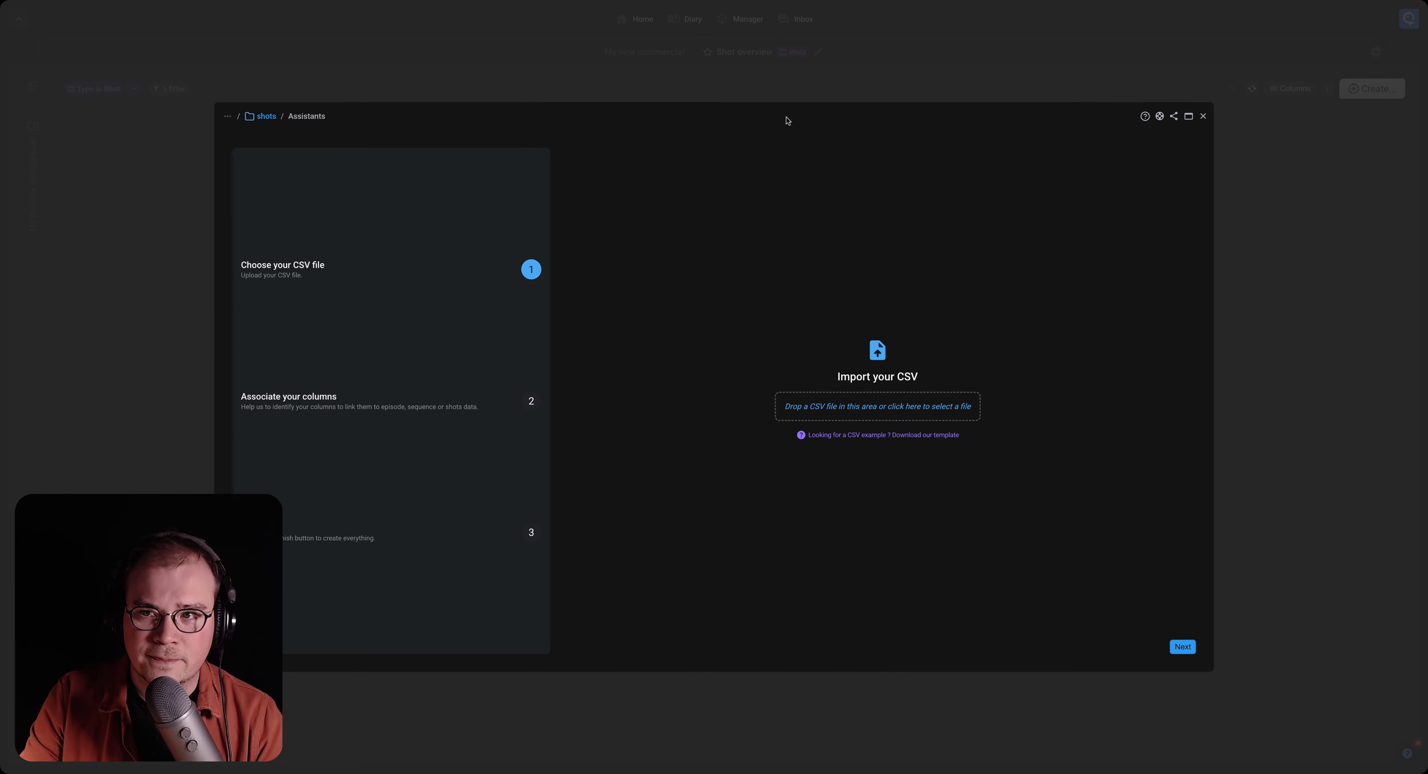
{"action": "left_click_drag", "start_coordinate": [1131, 58], "coordinate": [900, 407]}
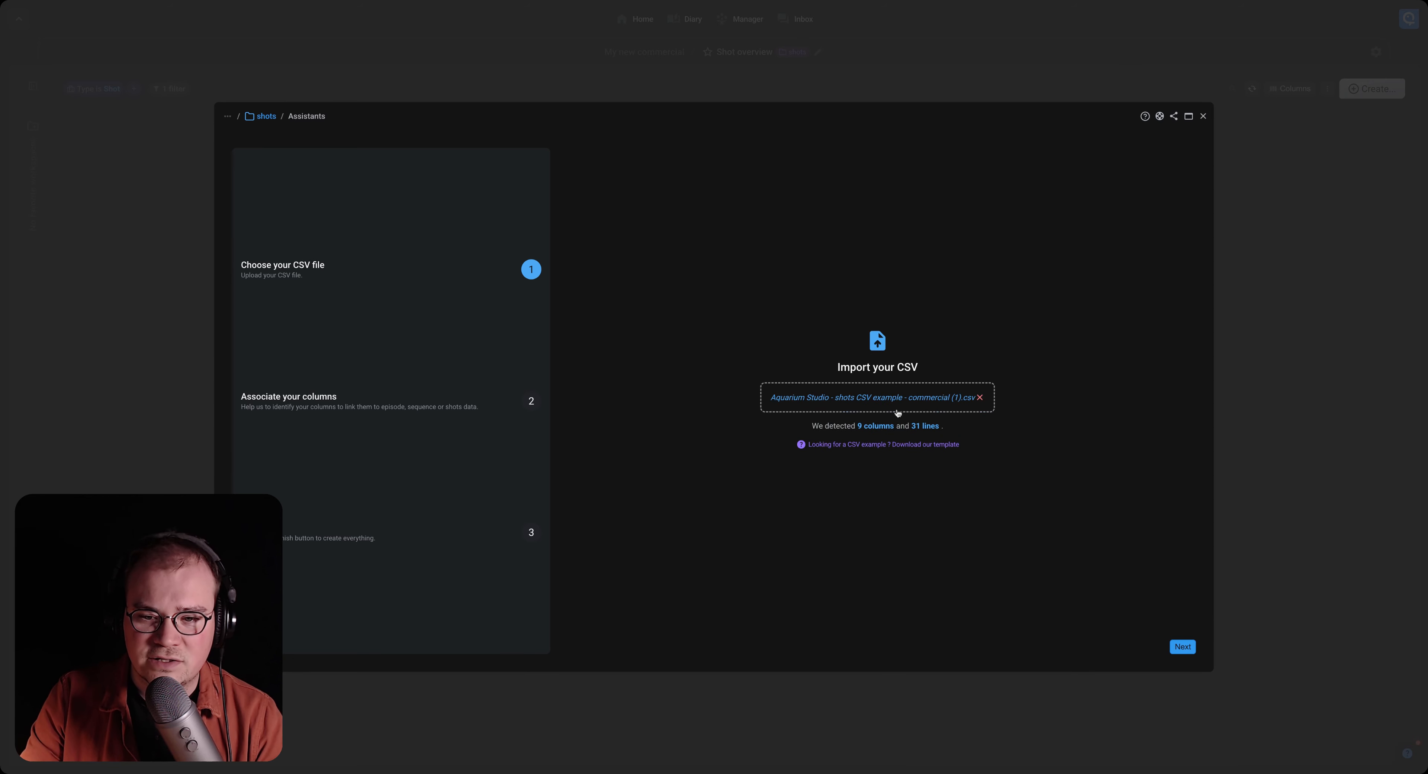
{"action": "left_click_drag", "start_coordinate": [857, 426], "coordinate": [932, 427]}
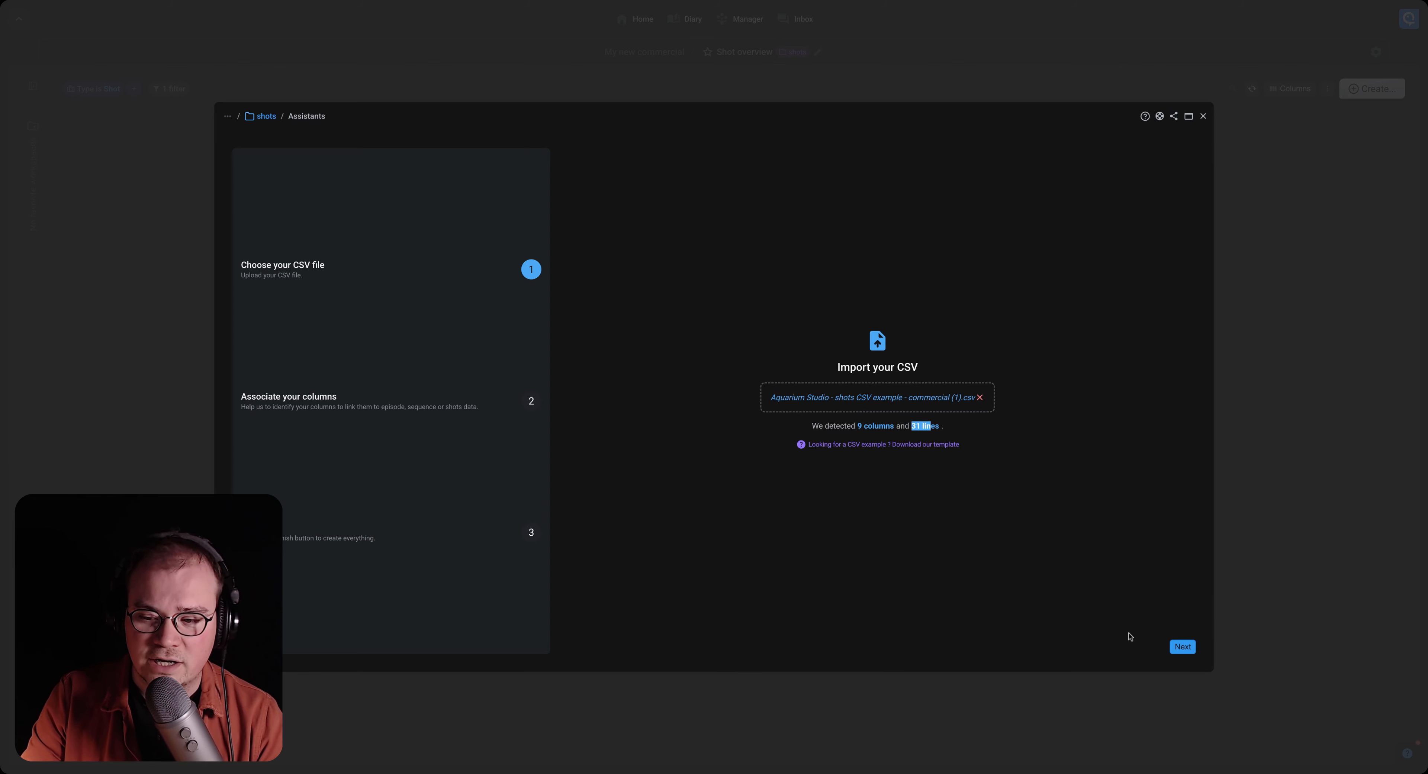
{"action": "left_click", "coordinate": [1181, 649]}
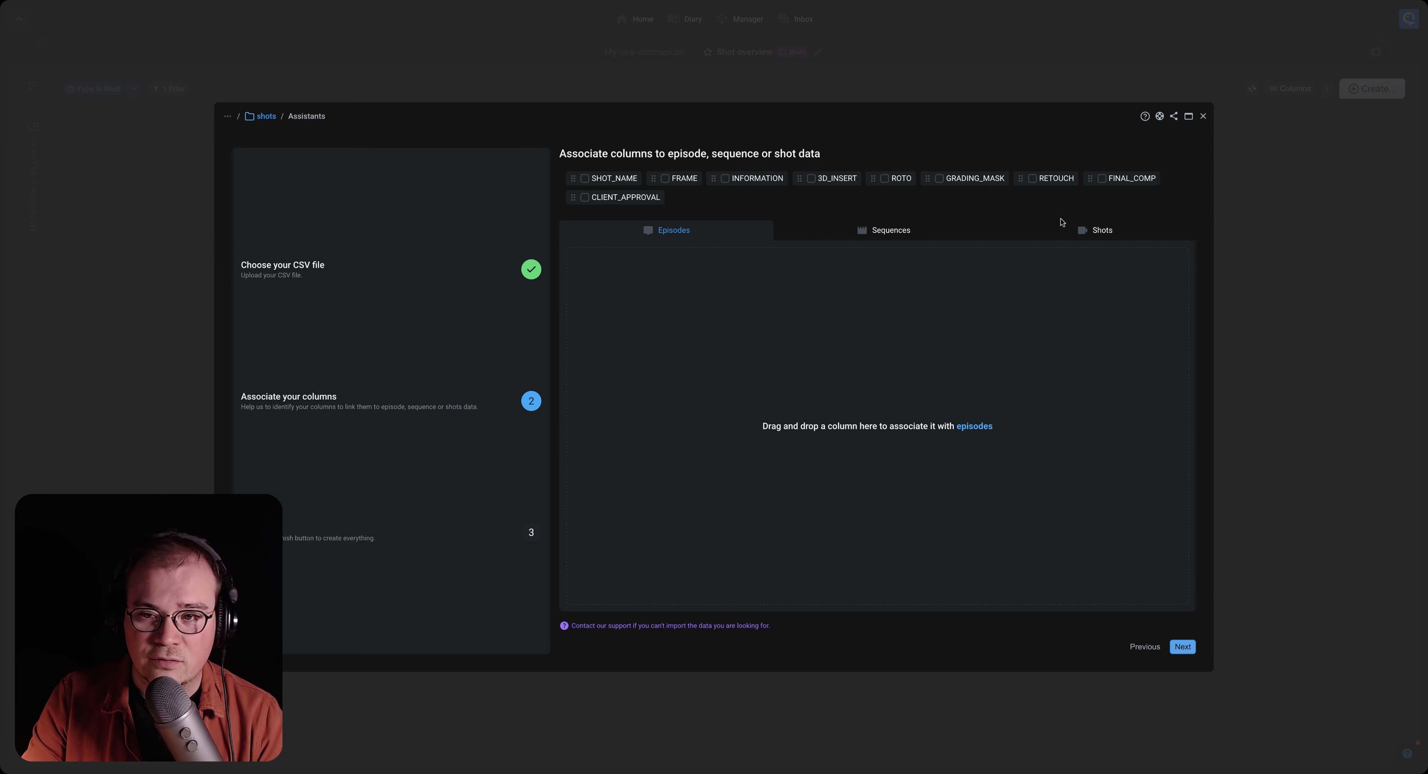
Associate all the CSV columns with shots and map SHOT_NAME to Shot name
{"action": "left_click_drag", "start_coordinate": [1128, 198], "coordinate": [1111, 232]}
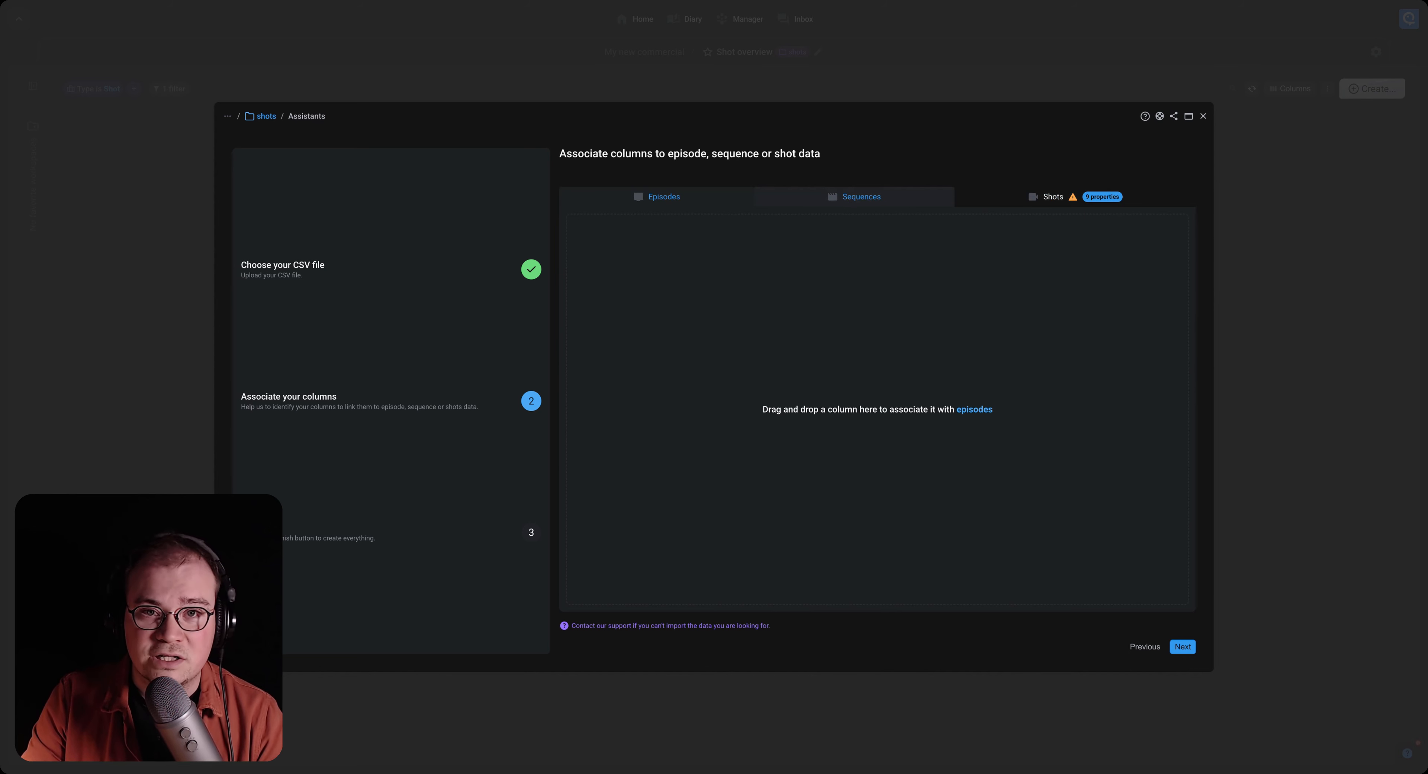
{"action": "left_click", "coordinate": [1038, 198]}
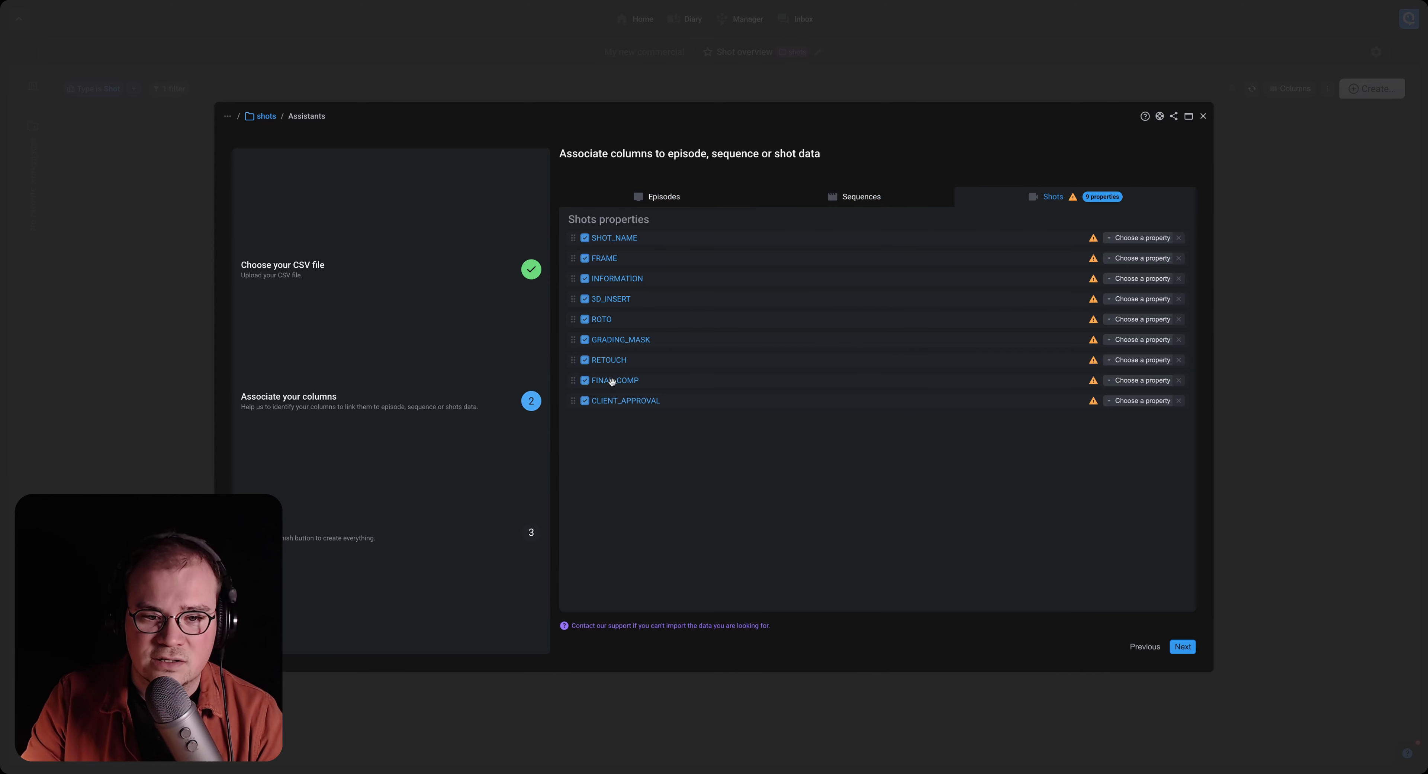
{"action": "left_click", "coordinate": [585, 238]}
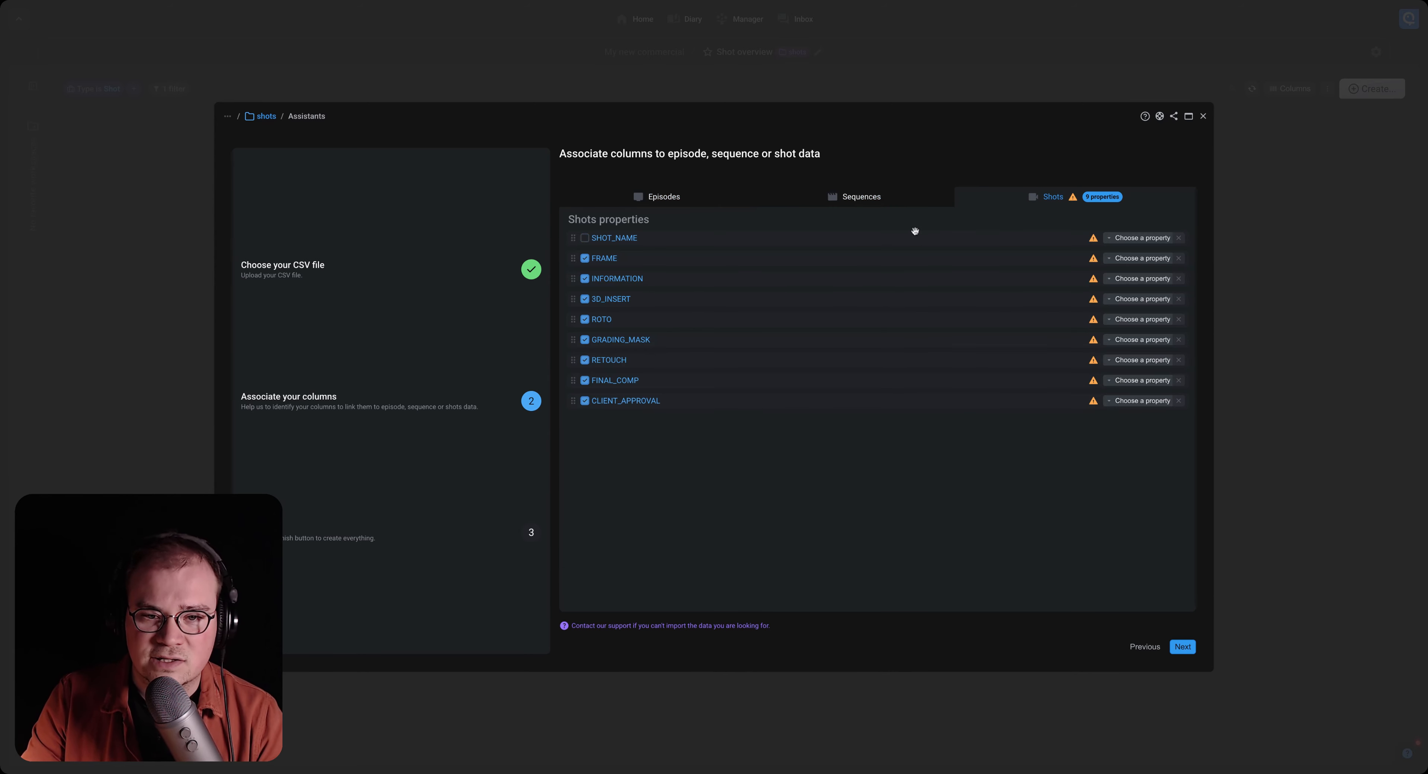
{"action": "left_click", "coordinate": [1132, 240]}
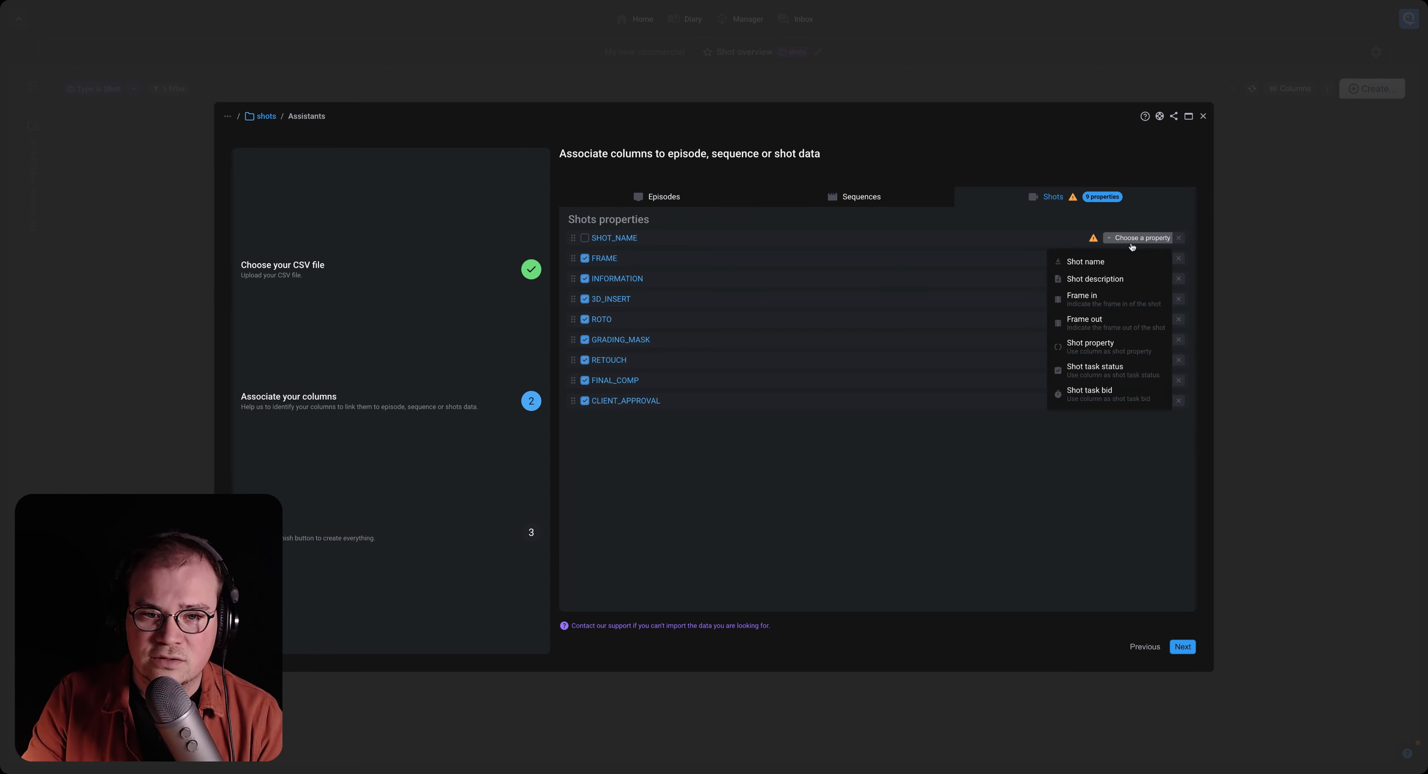
{"action": "left_click", "coordinate": [1100, 269]}
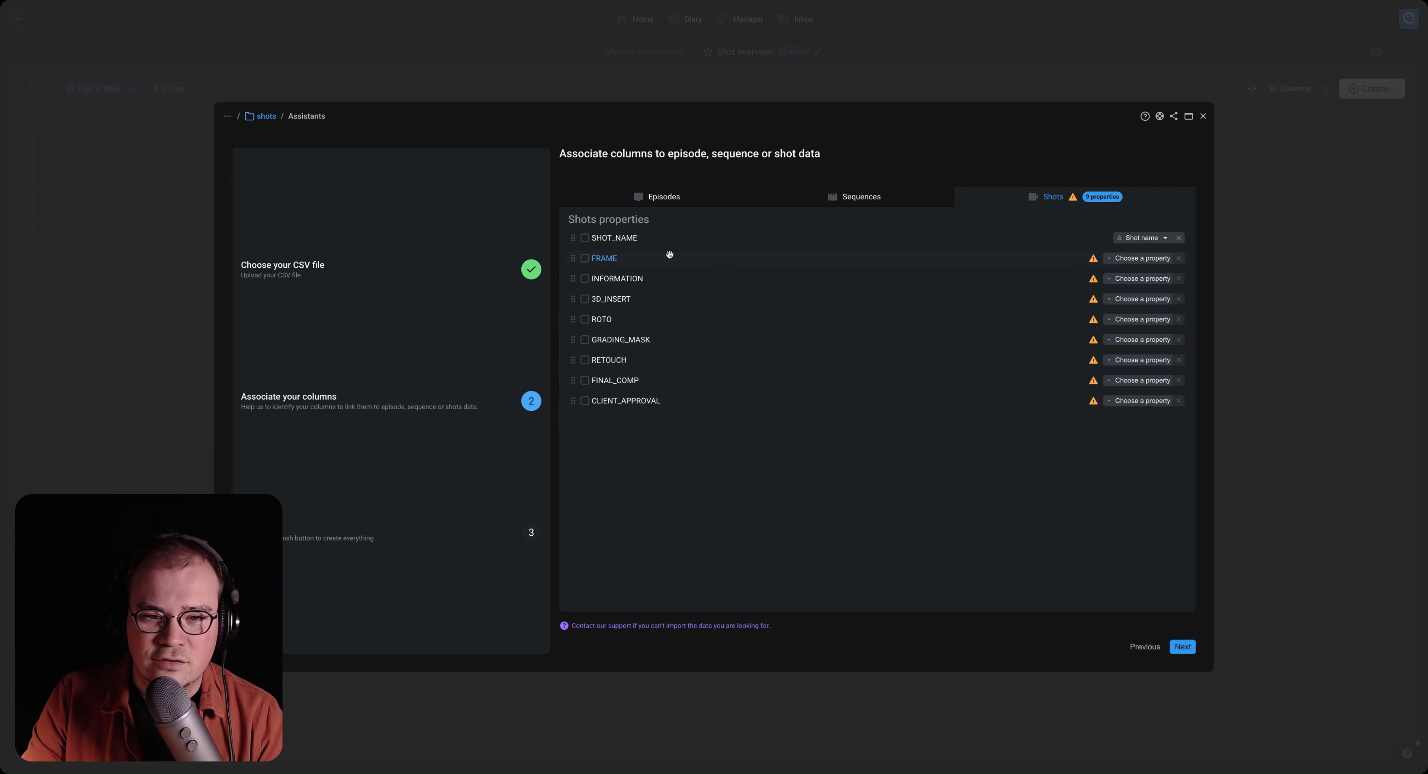
Map the FRAME and INFORMATION columns to Shot property
{"action": "left_click", "coordinate": [1129, 261]}
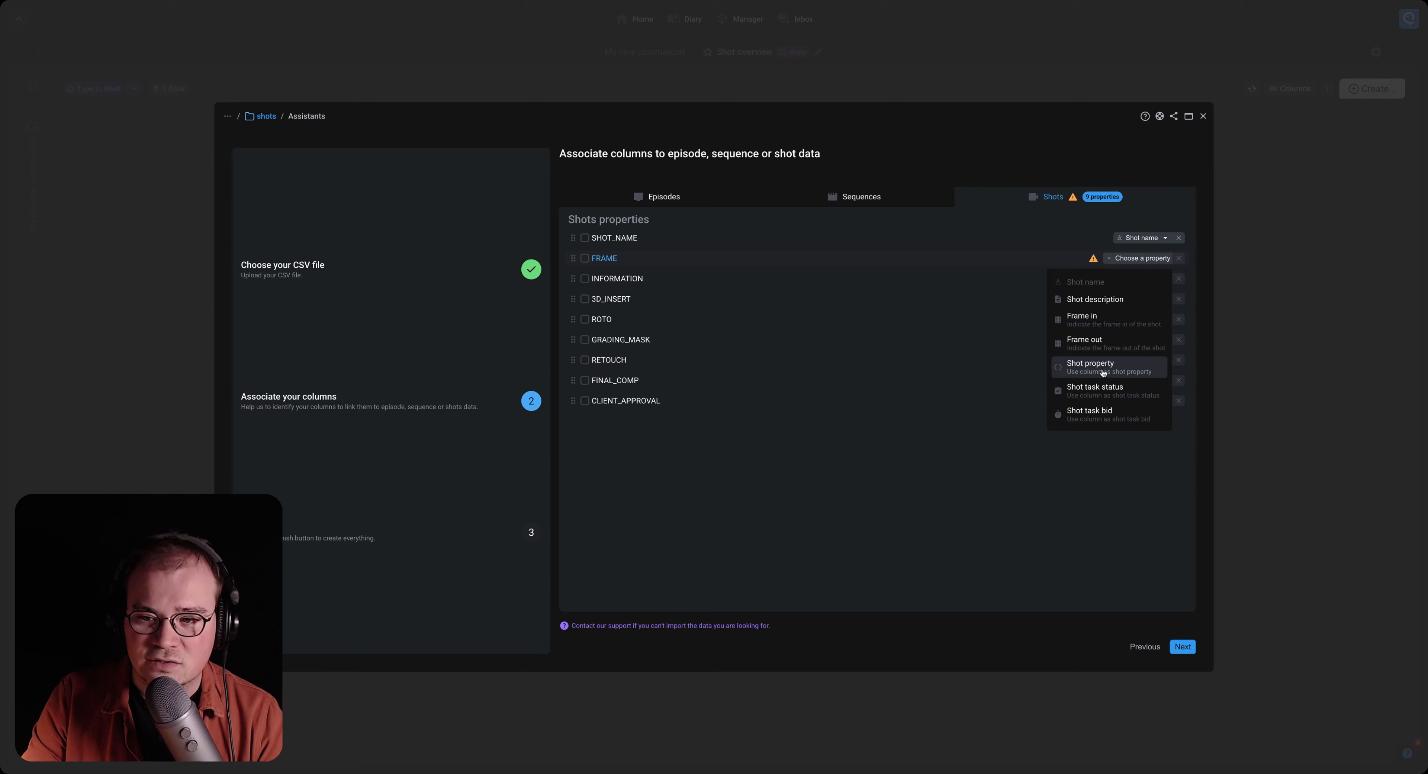
{"action": "left_click", "coordinate": [1103, 370]}
{"action": "left_click", "coordinate": [1136, 279]}
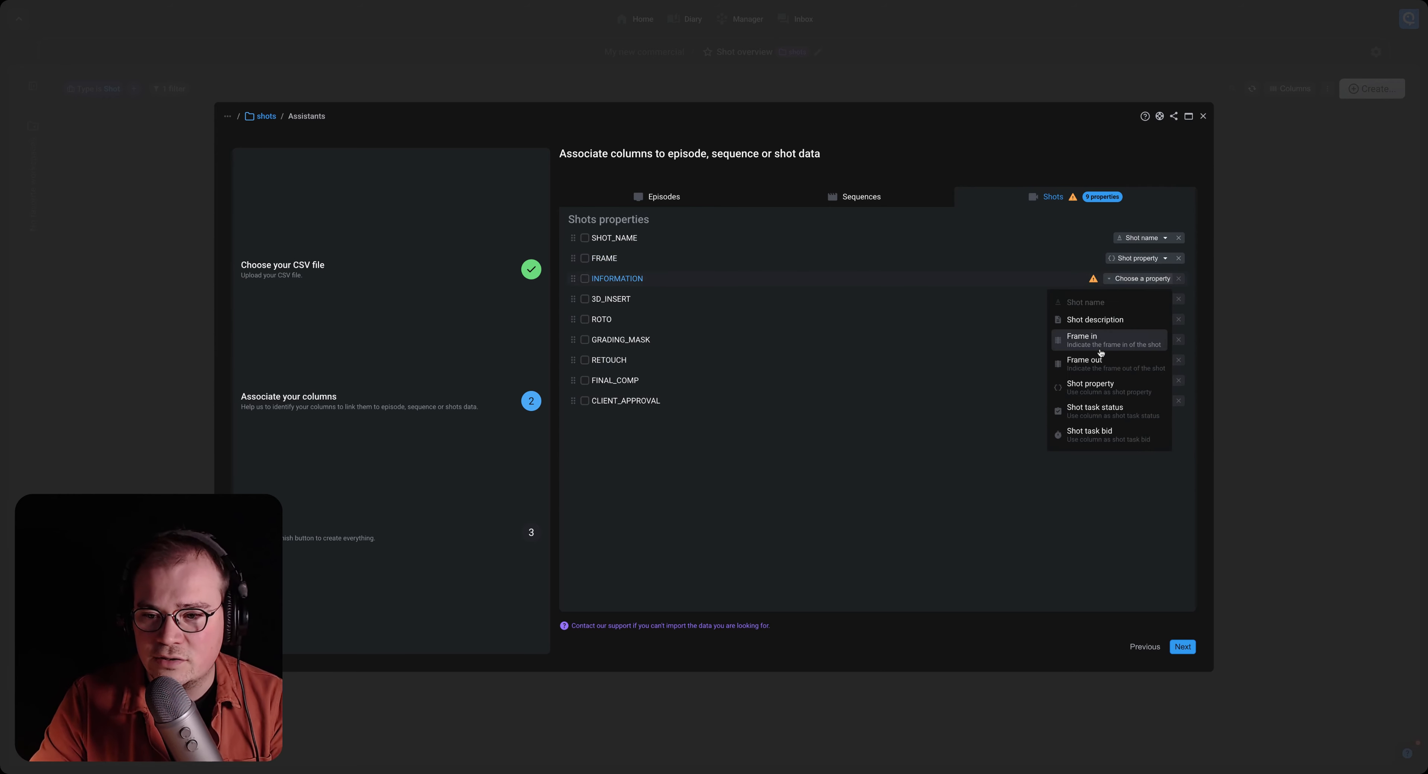
{"action": "left_click", "coordinate": [1101, 387]}
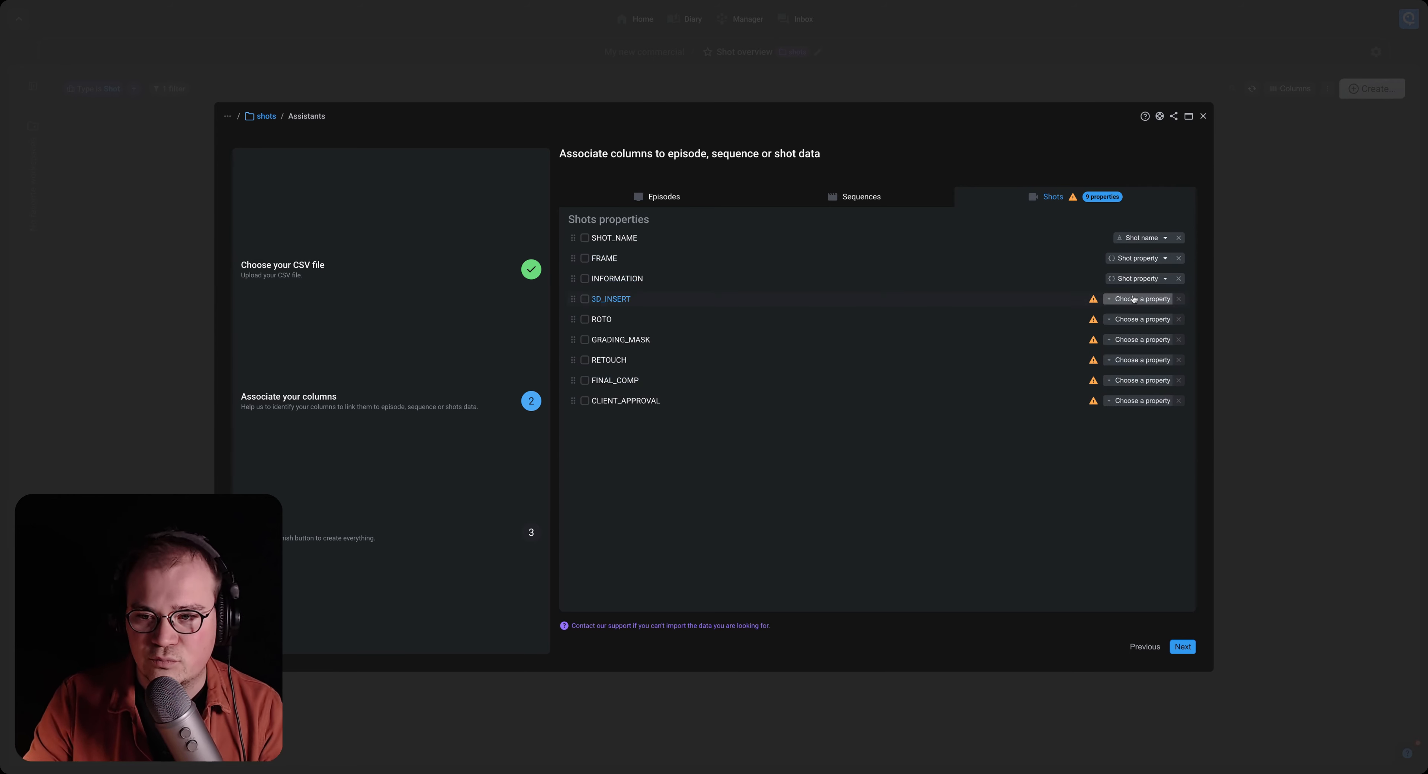
Map the six columns from 3D_INSERT through CLIENT_APPROVAL to Shot task status together and proceed to the status configuration
{"action": "left_click_drag", "start_coordinate": [801, 441], "coordinate": [640, 301]}
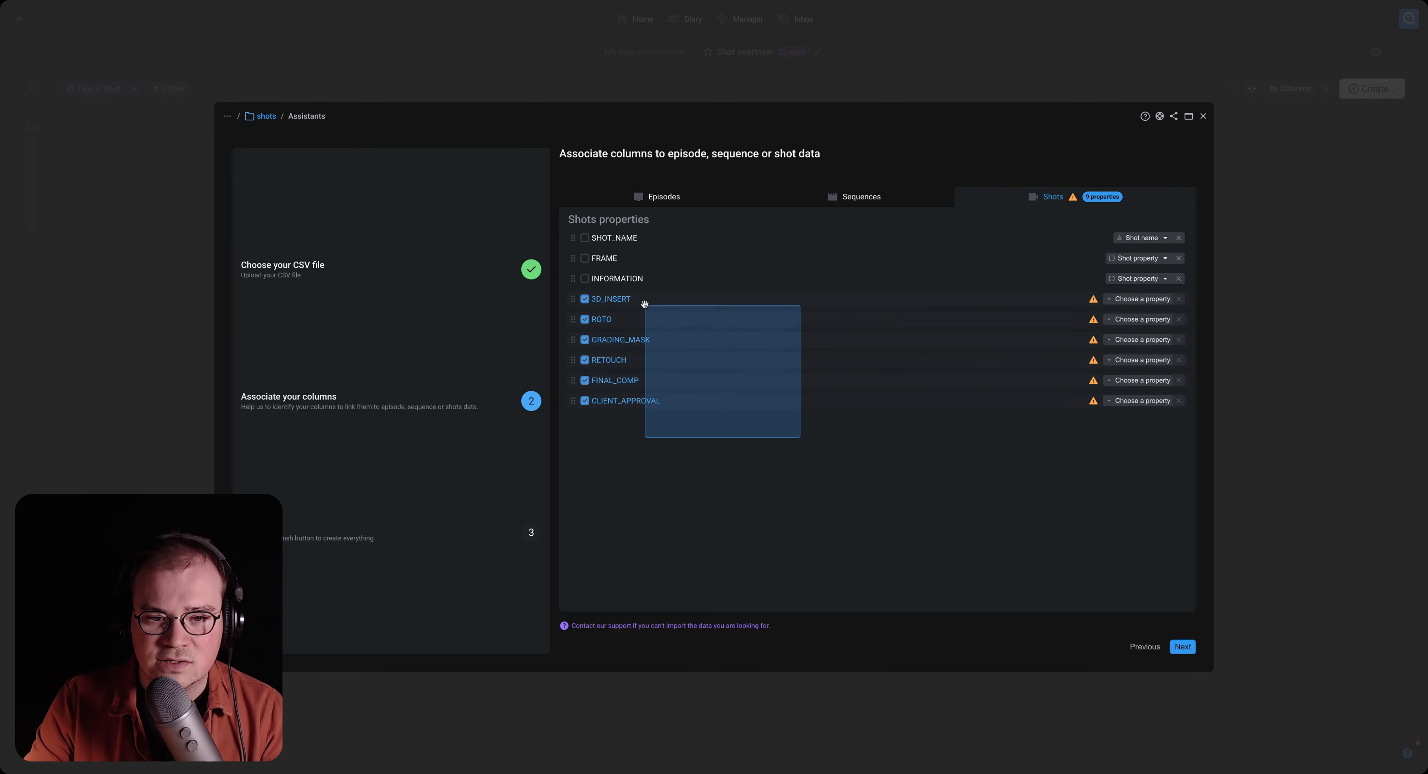
{"action": "left_click", "coordinate": [1138, 303]}
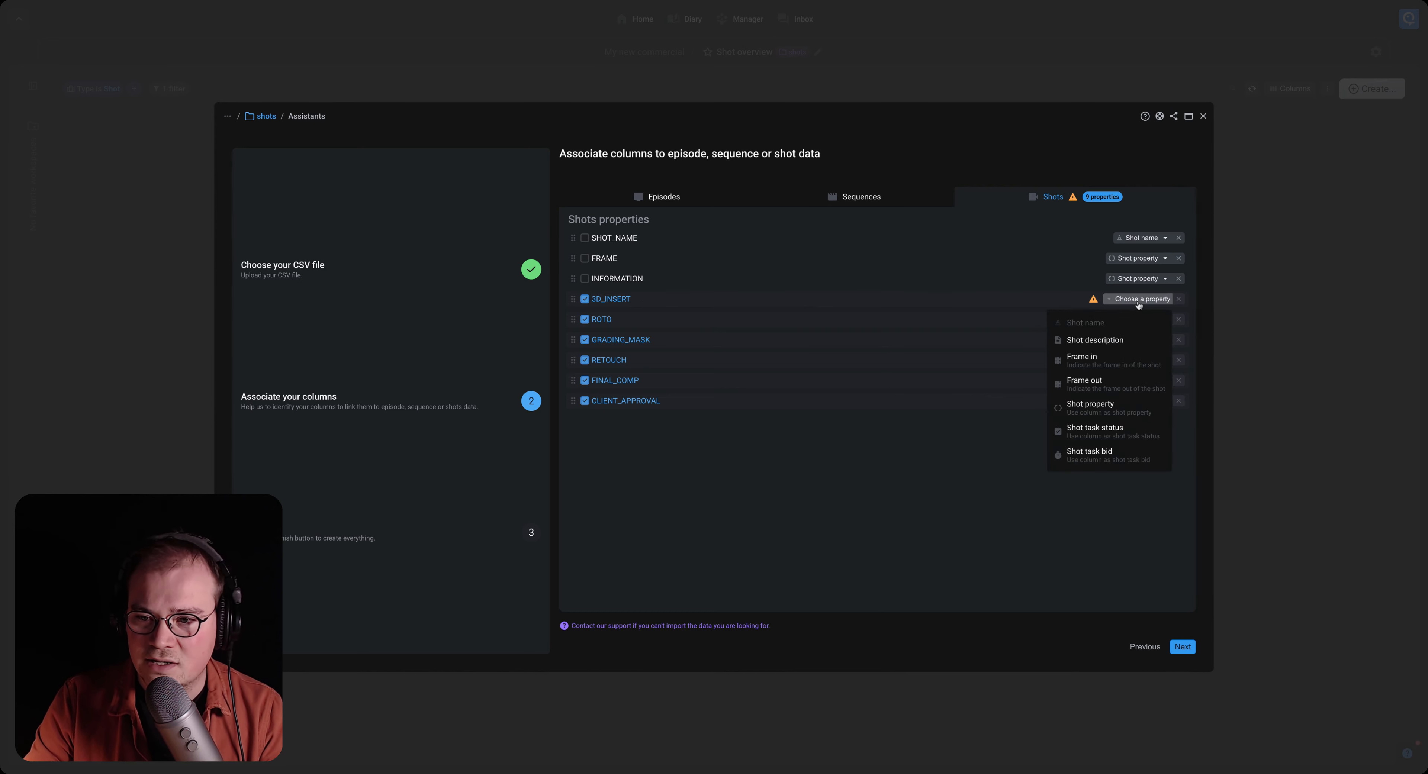
{"action": "left_click", "coordinate": [1096, 438]}
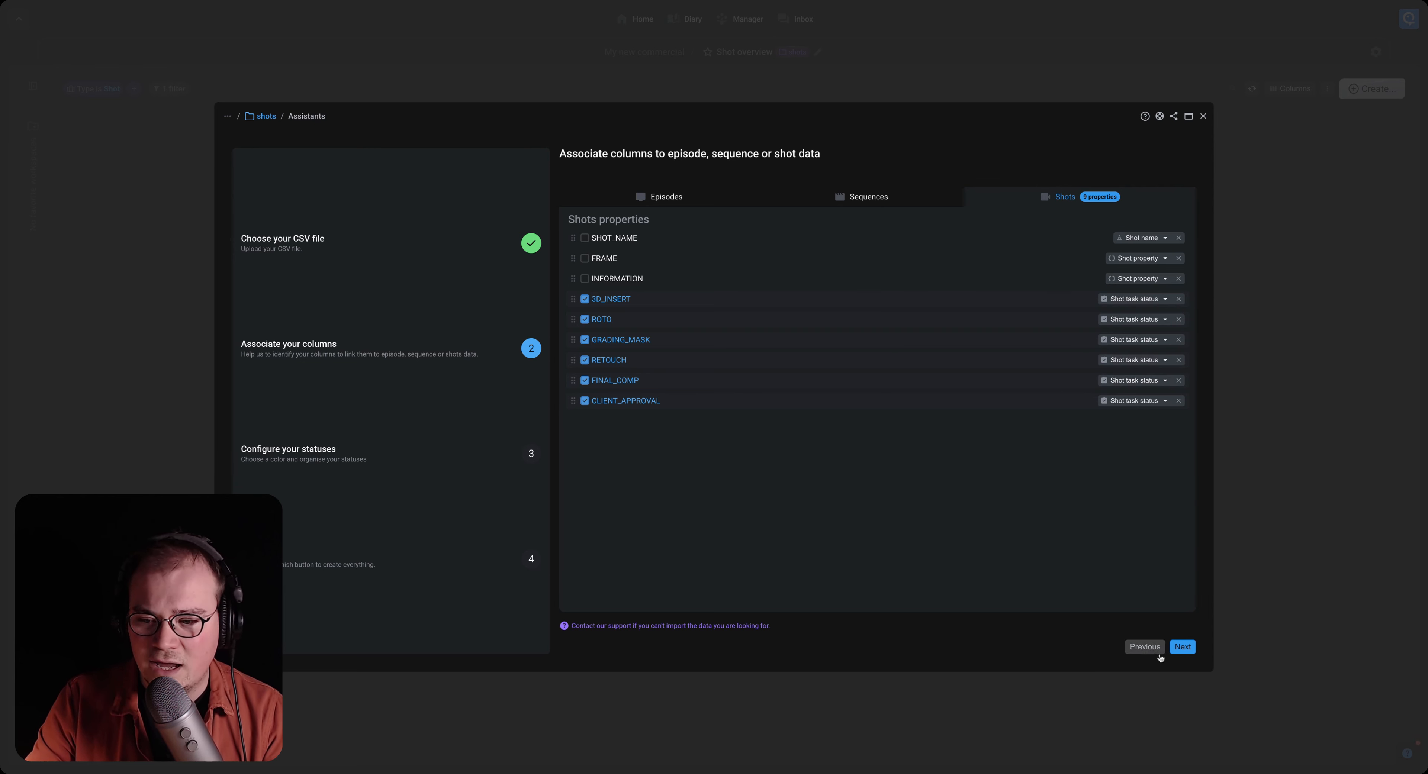
{"action": "left_click", "coordinate": [1182, 647]}
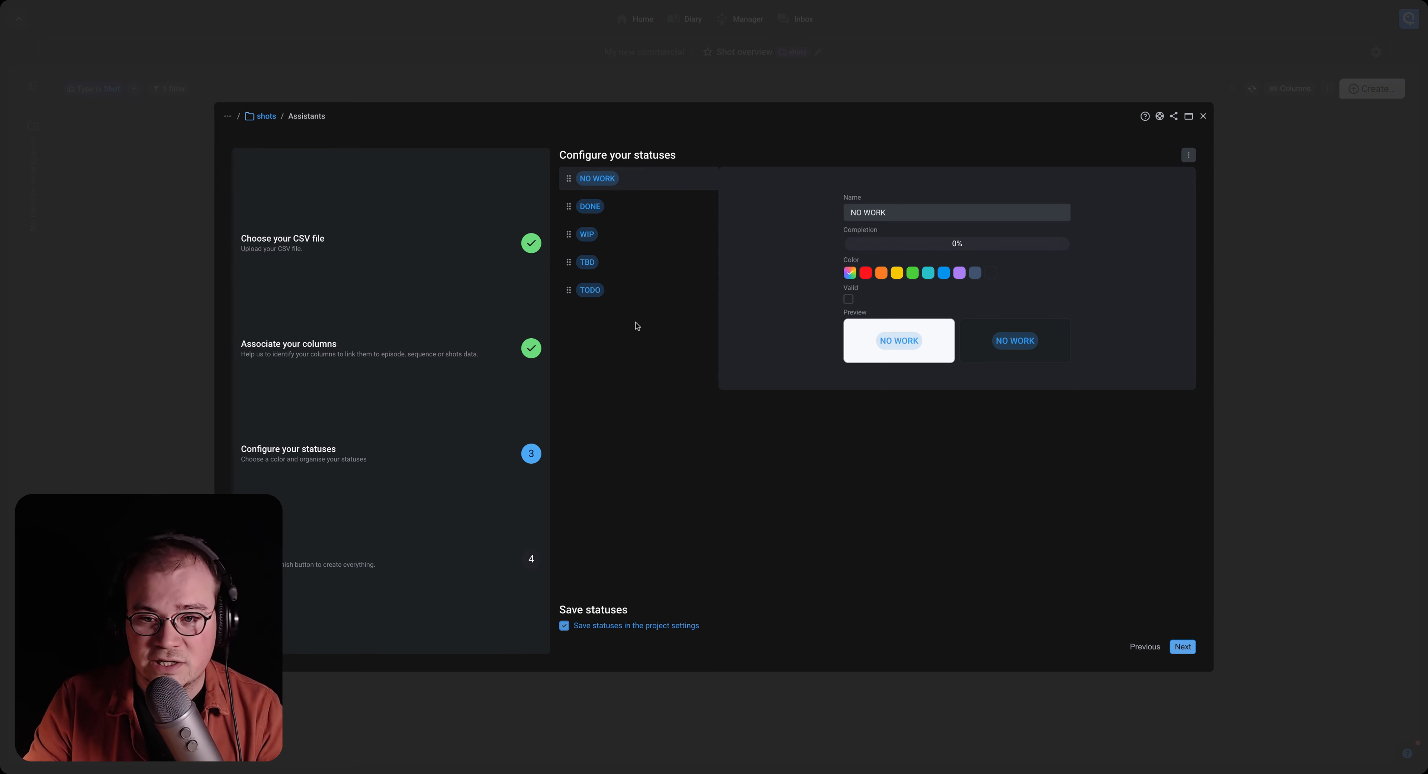
Color the NO WORK status dark slate, and make the DONE status green with 100% completion
{"action": "left_click", "coordinate": [974, 272]}
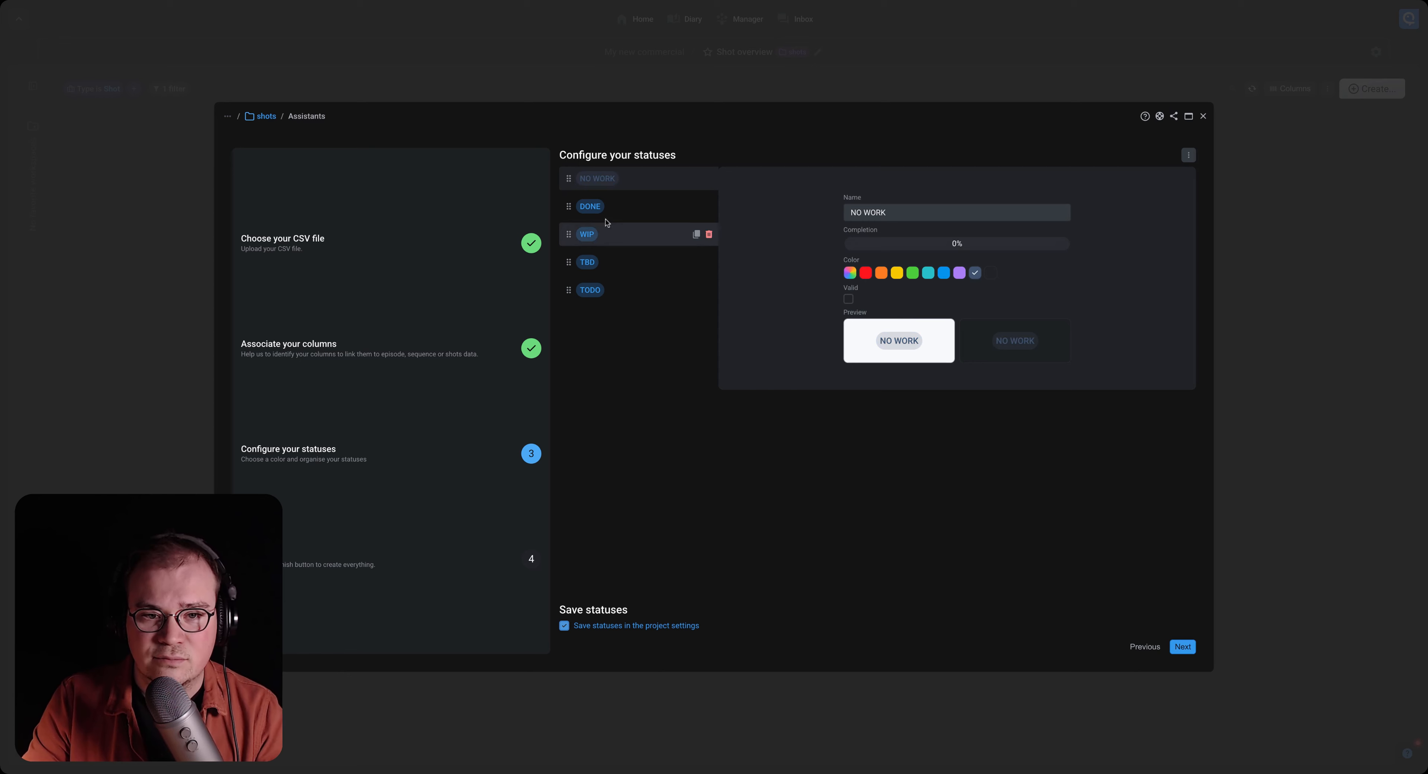
{"action": "left_click", "coordinate": [592, 206]}
{"action": "left_click", "coordinate": [911, 272]}
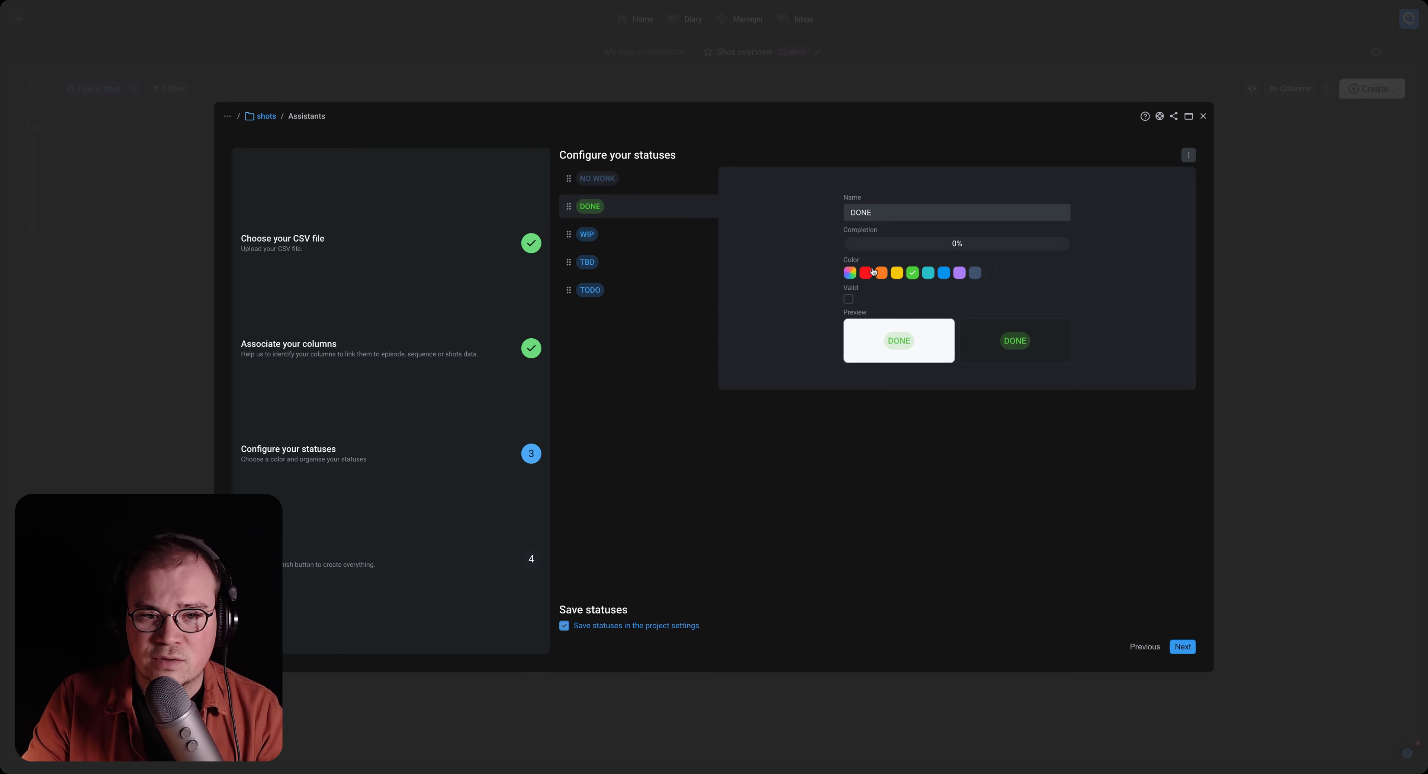
{"action": "left_click_drag", "start_coordinate": [886, 247], "coordinate": [1066, 249]}
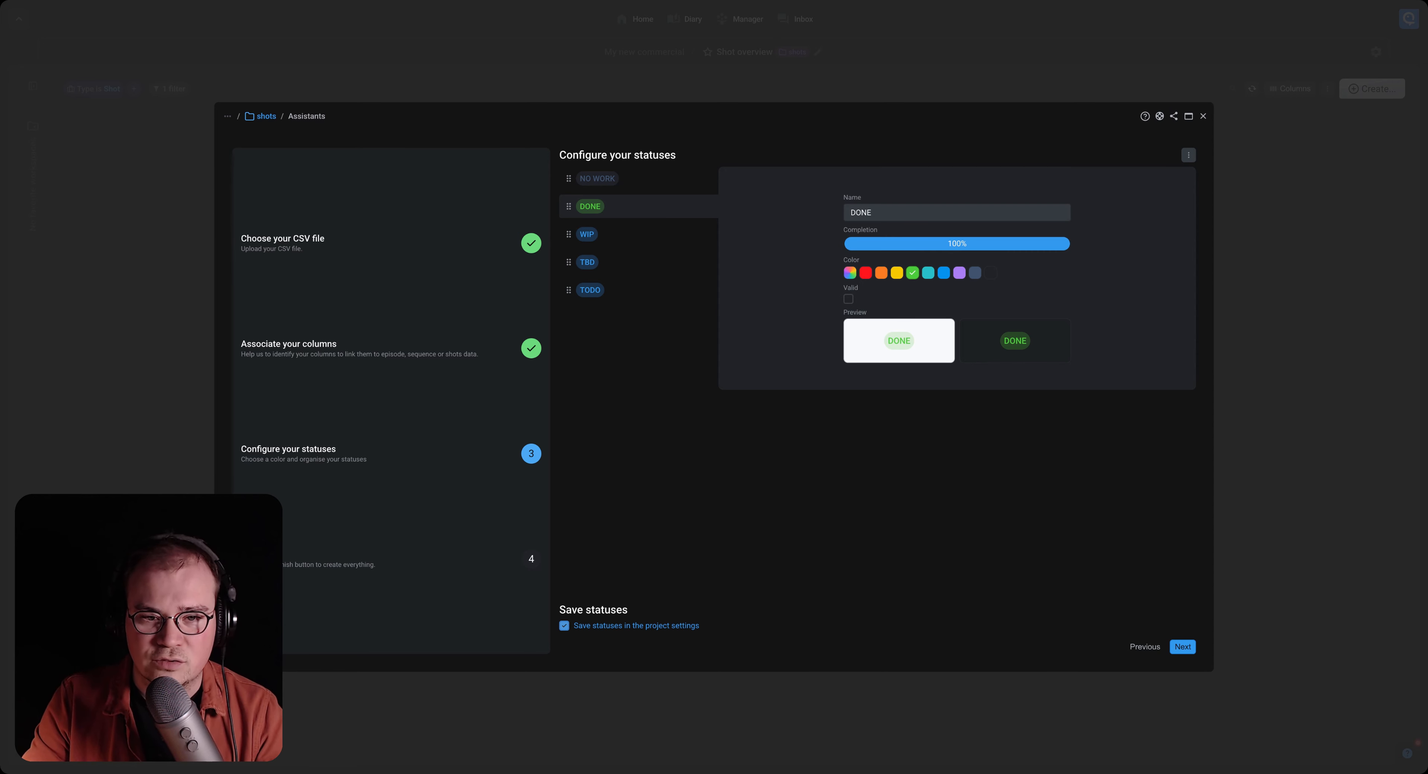
Make the WIP status orange and set its completion to 15%
{"action": "left_click", "coordinate": [612, 247]}
{"action": "left_click", "coordinate": [882, 274]}
{"action": "left_click", "coordinate": [876, 245]}
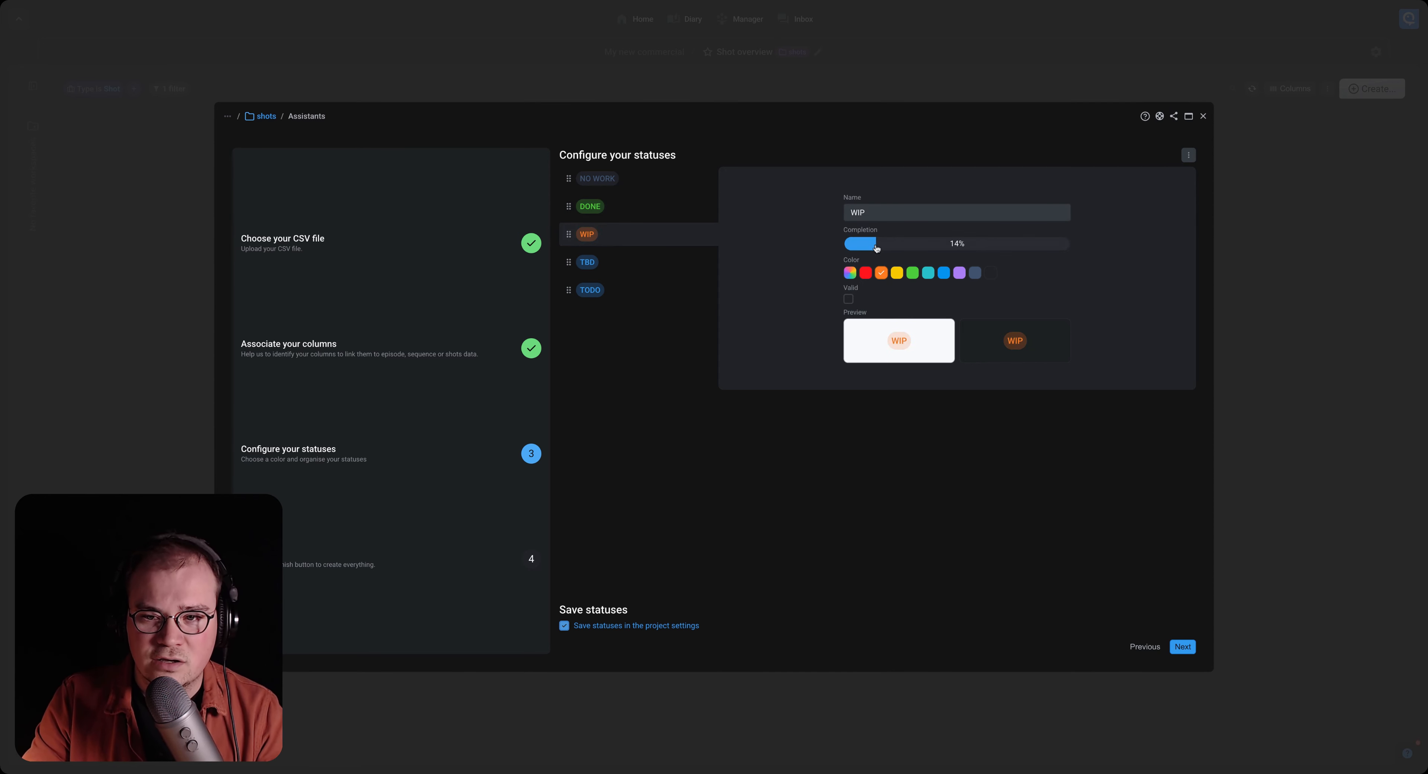
{"action": "left_click_drag", "start_coordinate": [878, 247], "coordinate": [878, 248]}
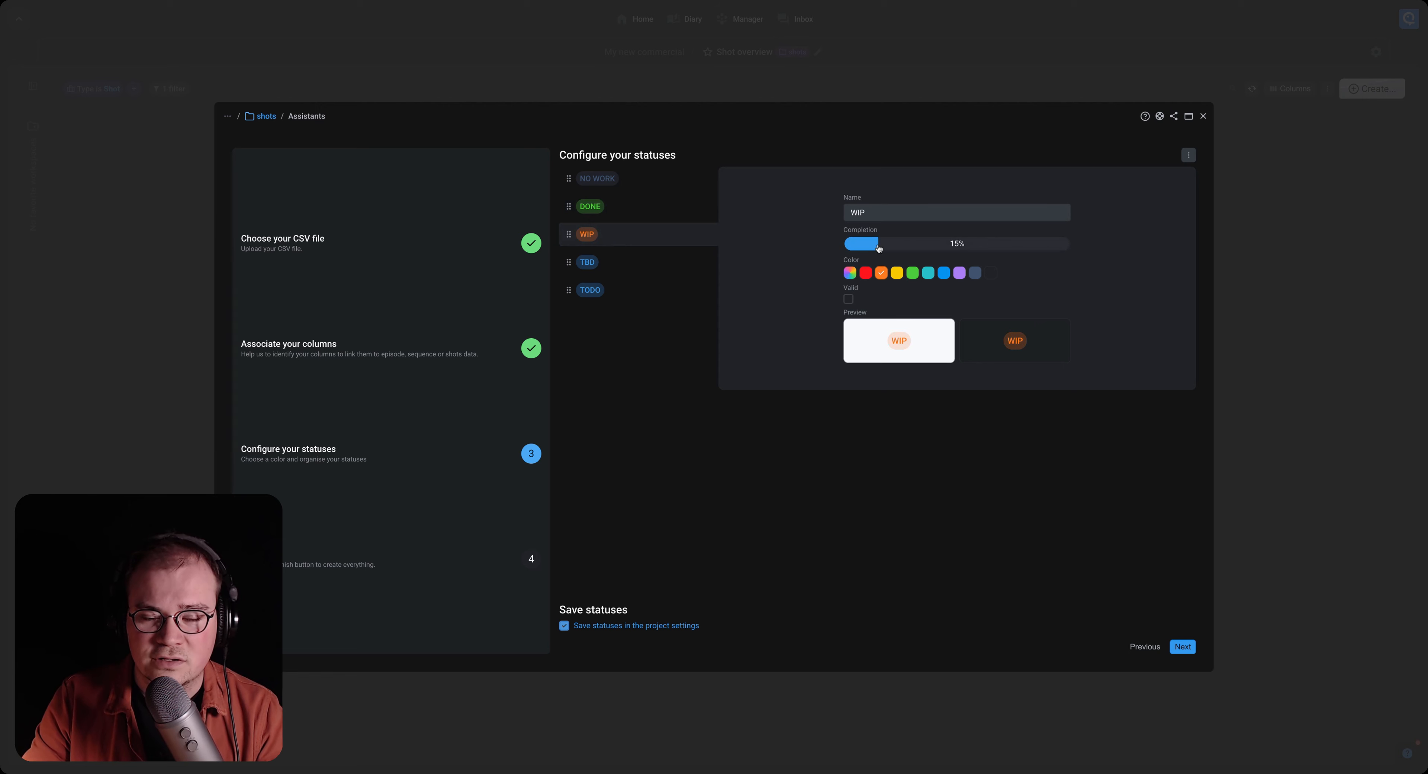
Make the TBD status red and set its completion to 99%
{"action": "left_click", "coordinate": [619, 266]}
{"action": "left_click", "coordinate": [865, 273]}
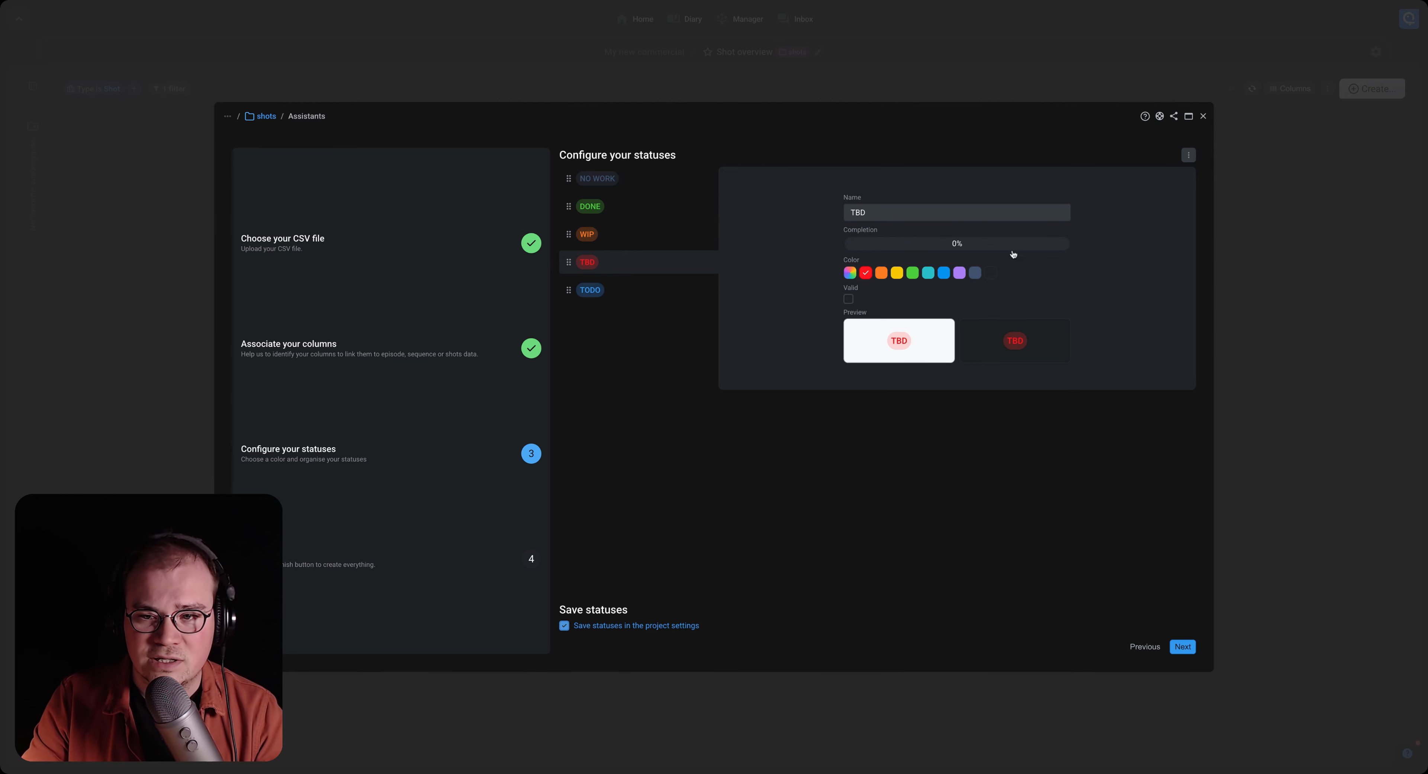
{"action": "left_click_drag", "start_coordinate": [1036, 247], "coordinate": [1068, 249]}
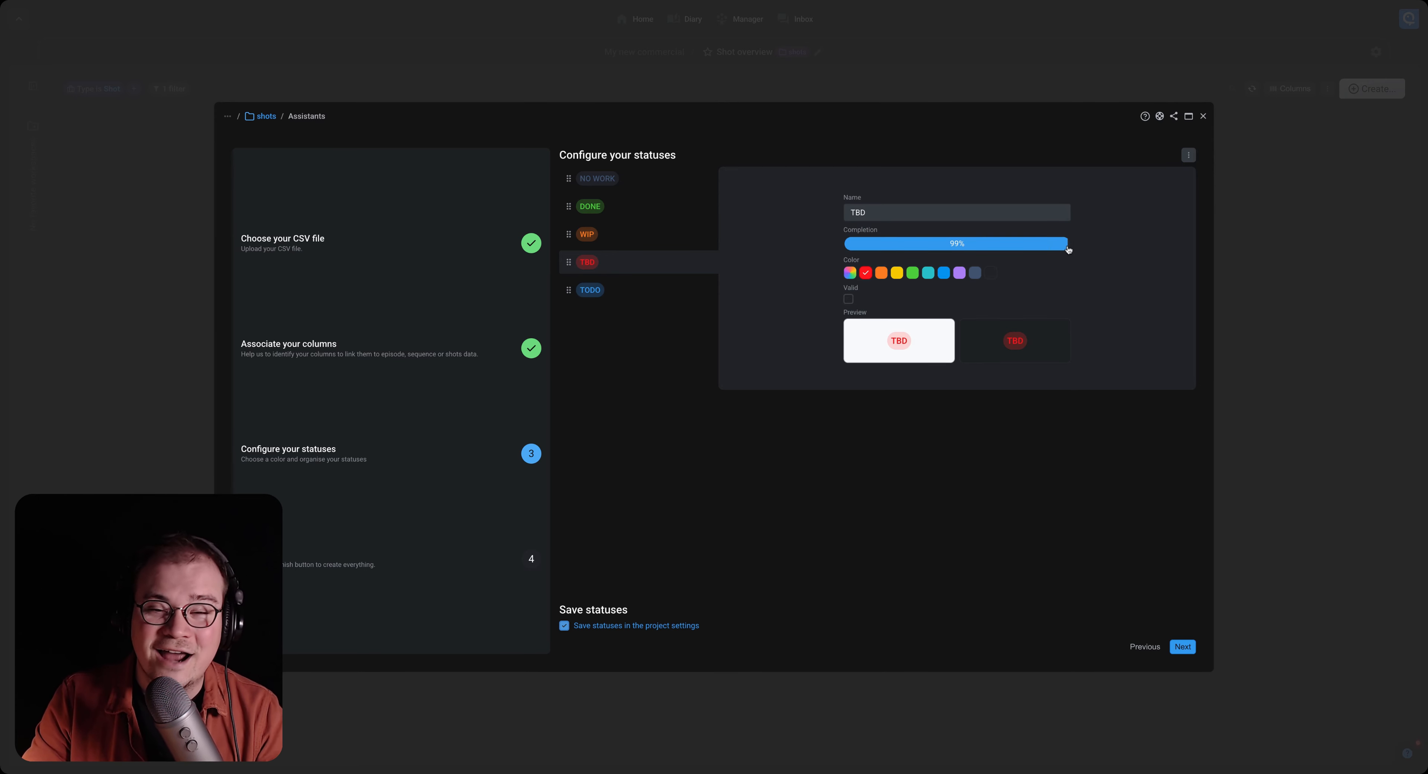
Color the TODO status teal and reorder the statuses as NO WORK, TODO, WIP, DONE, TBD
{"action": "left_click", "coordinate": [616, 292]}
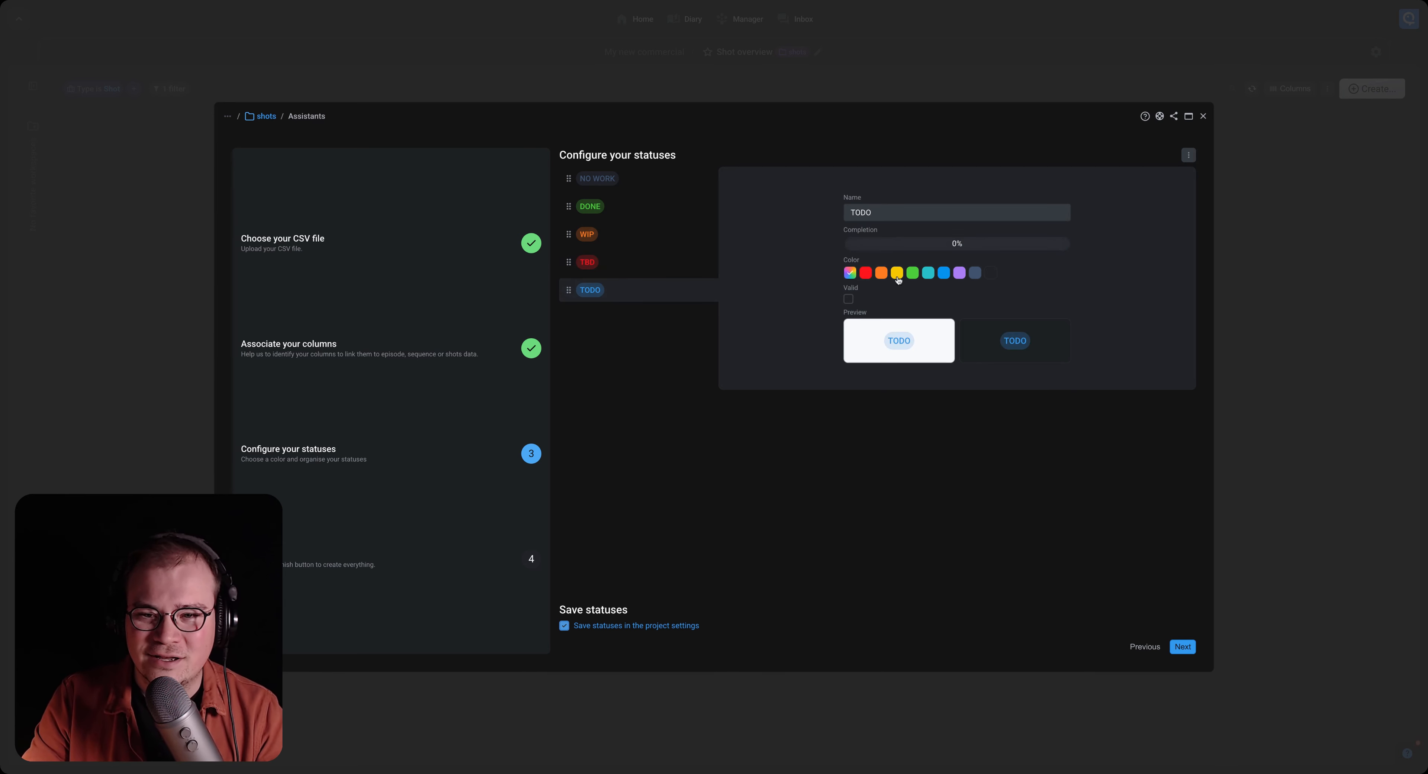
{"action": "left_click", "coordinate": [933, 275]}
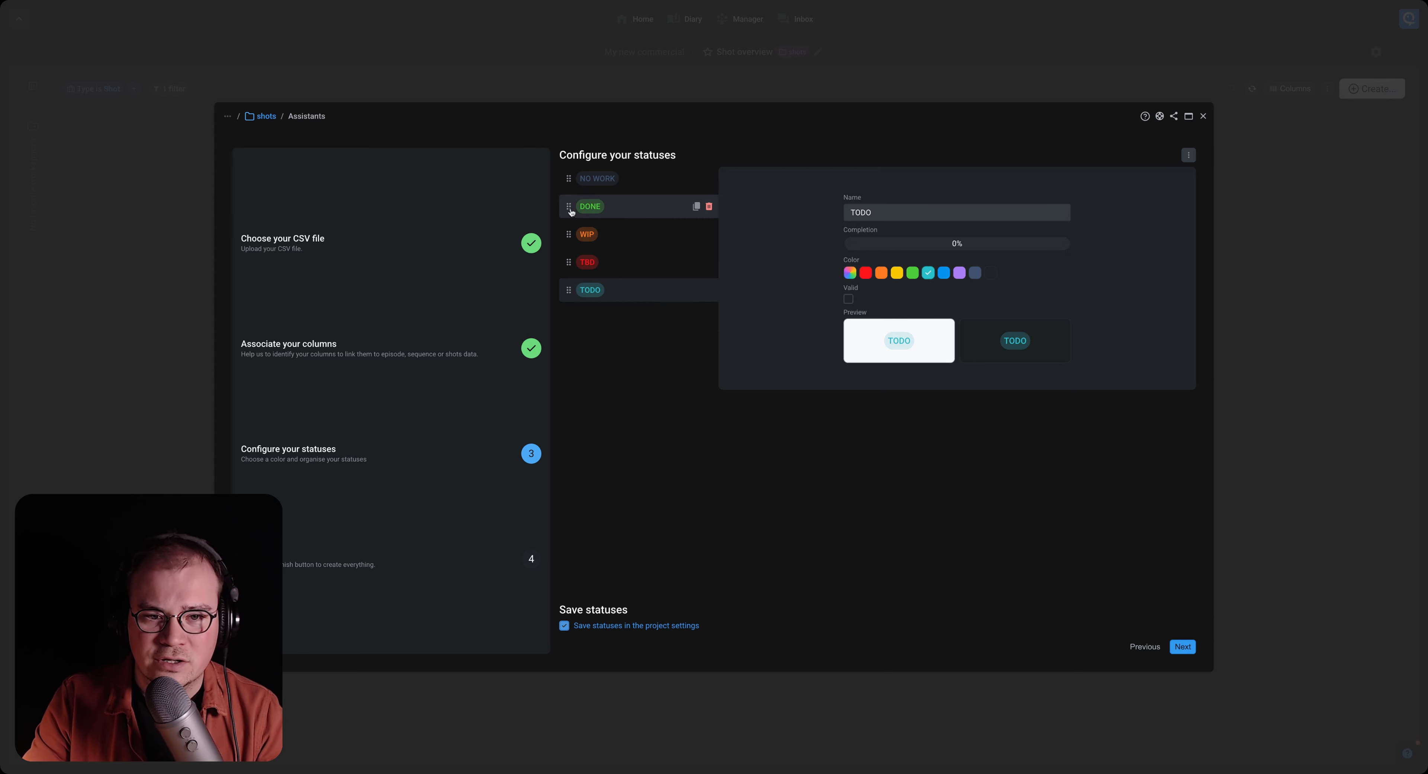
{"action": "left_click_drag", "start_coordinate": [569, 291], "coordinate": [569, 207]}
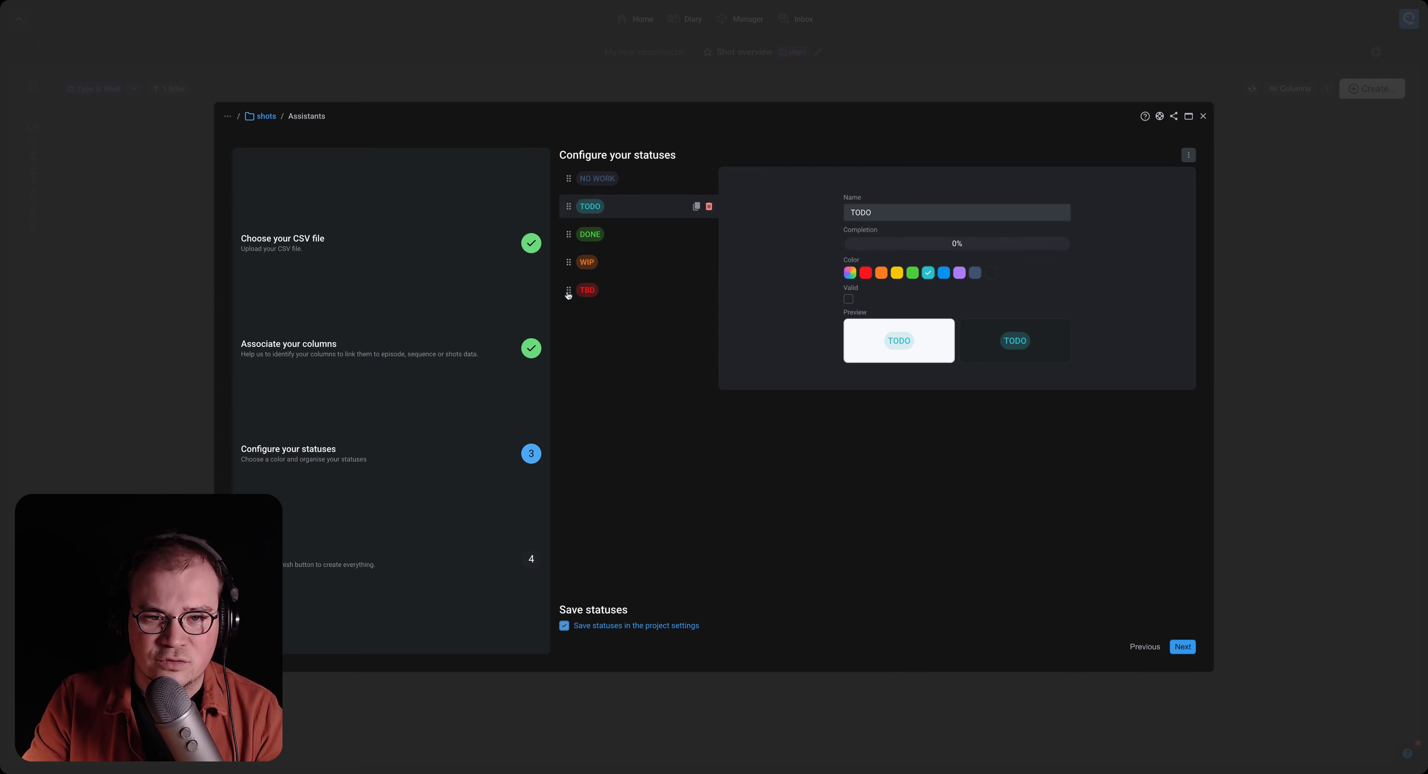
{"action": "left_click_drag", "start_coordinate": [572, 263], "coordinate": [571, 235]}
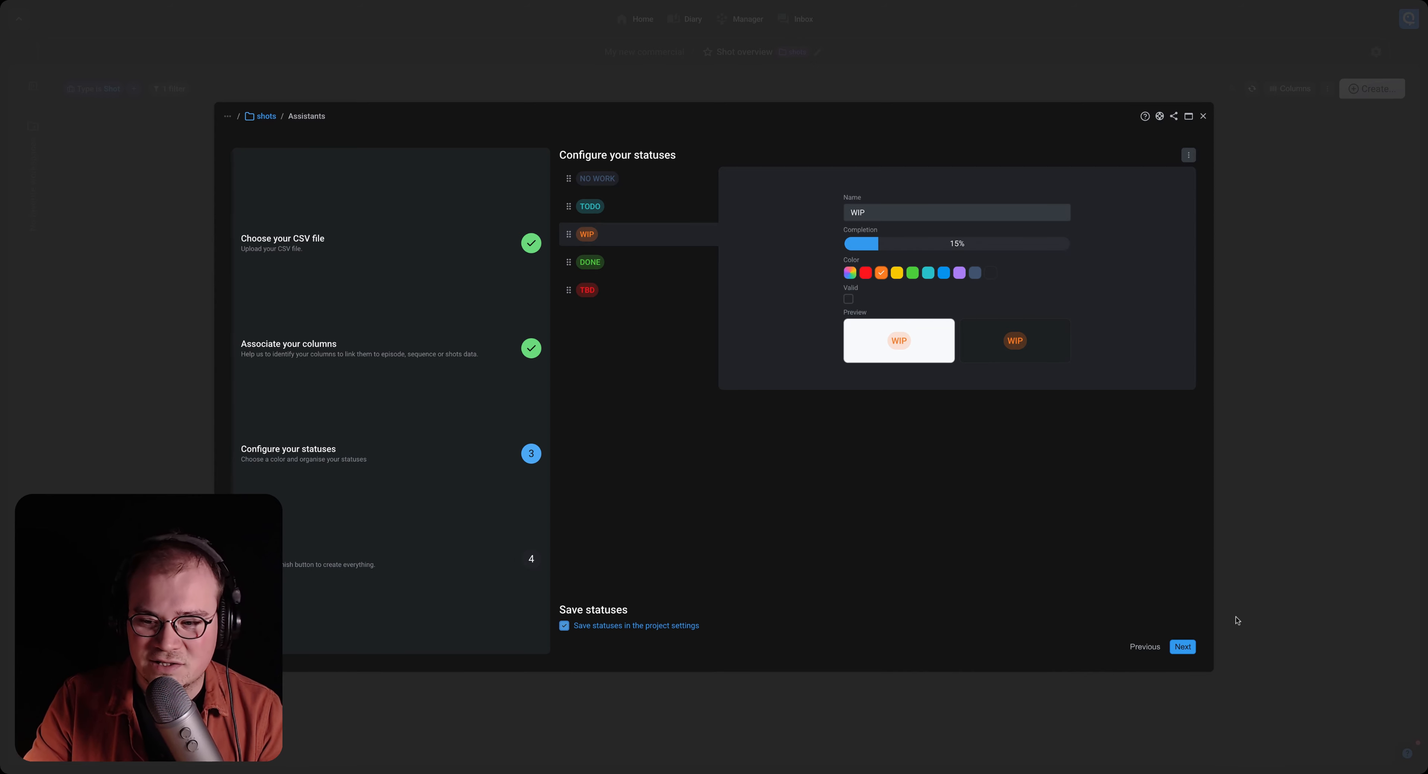
Accept the status configuration and finalize the CSV import, creating the templates, shots and tasks
{"action": "left_click", "coordinate": [1181, 647]}
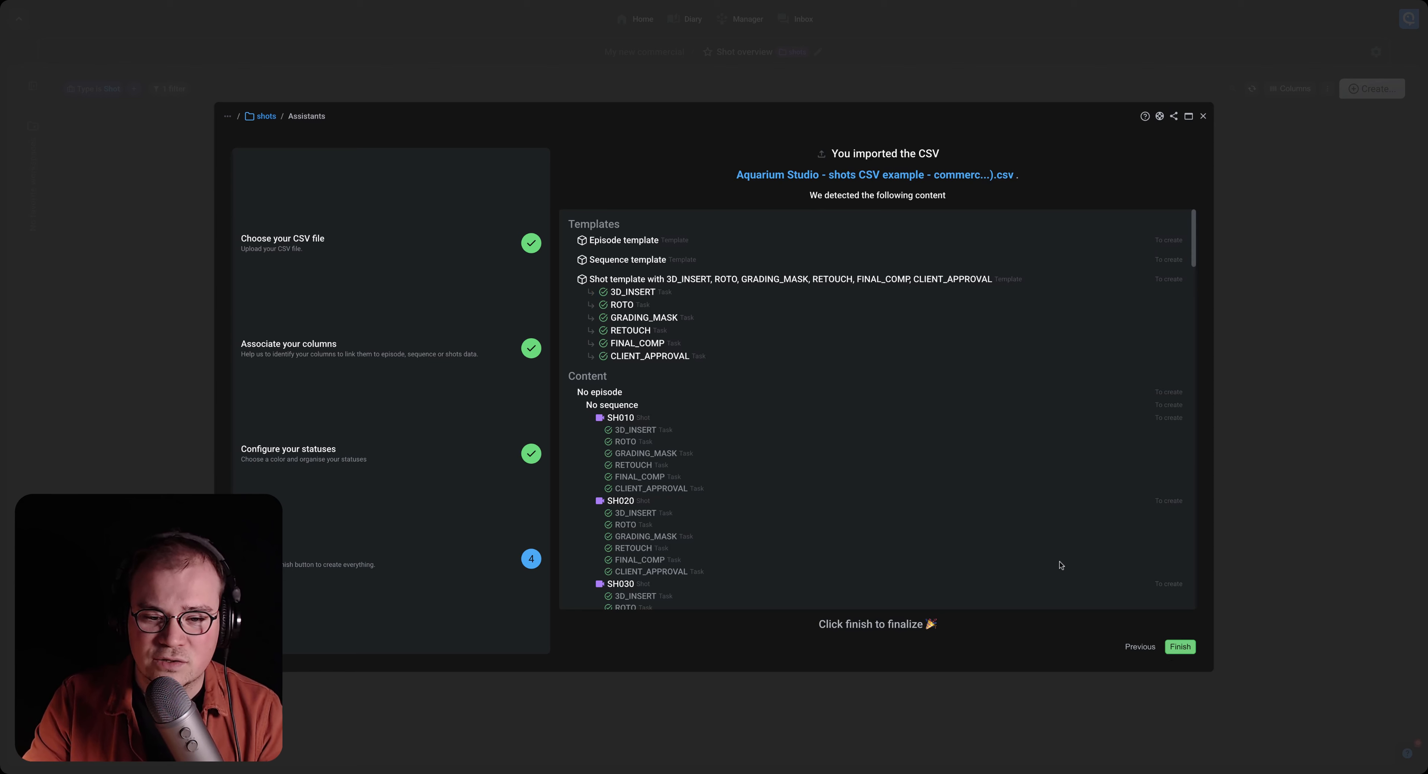
{"action": "left_click", "coordinate": [1180, 647]}
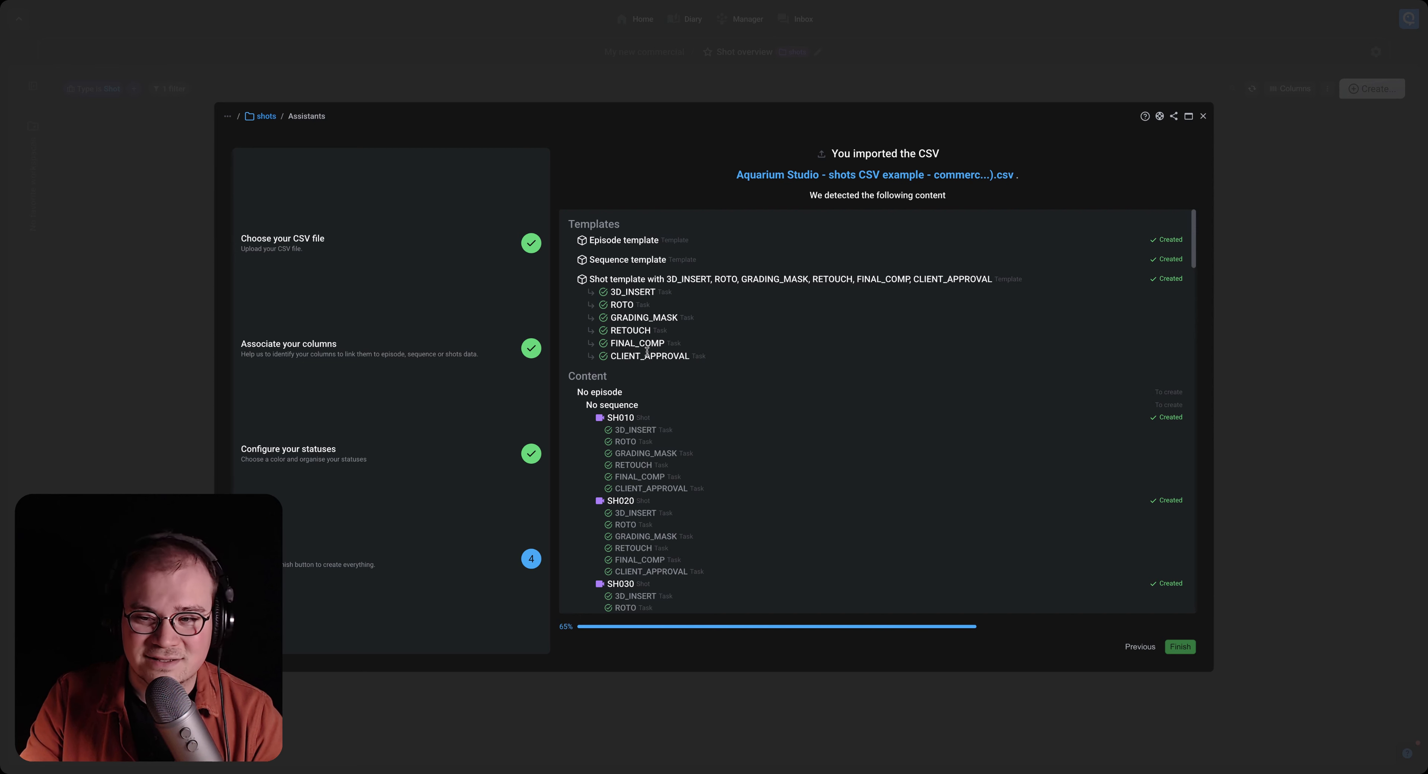
{"action": "scroll", "coordinate": [645, 433], "scroll_direction": "down", "scroll_amount": 3}
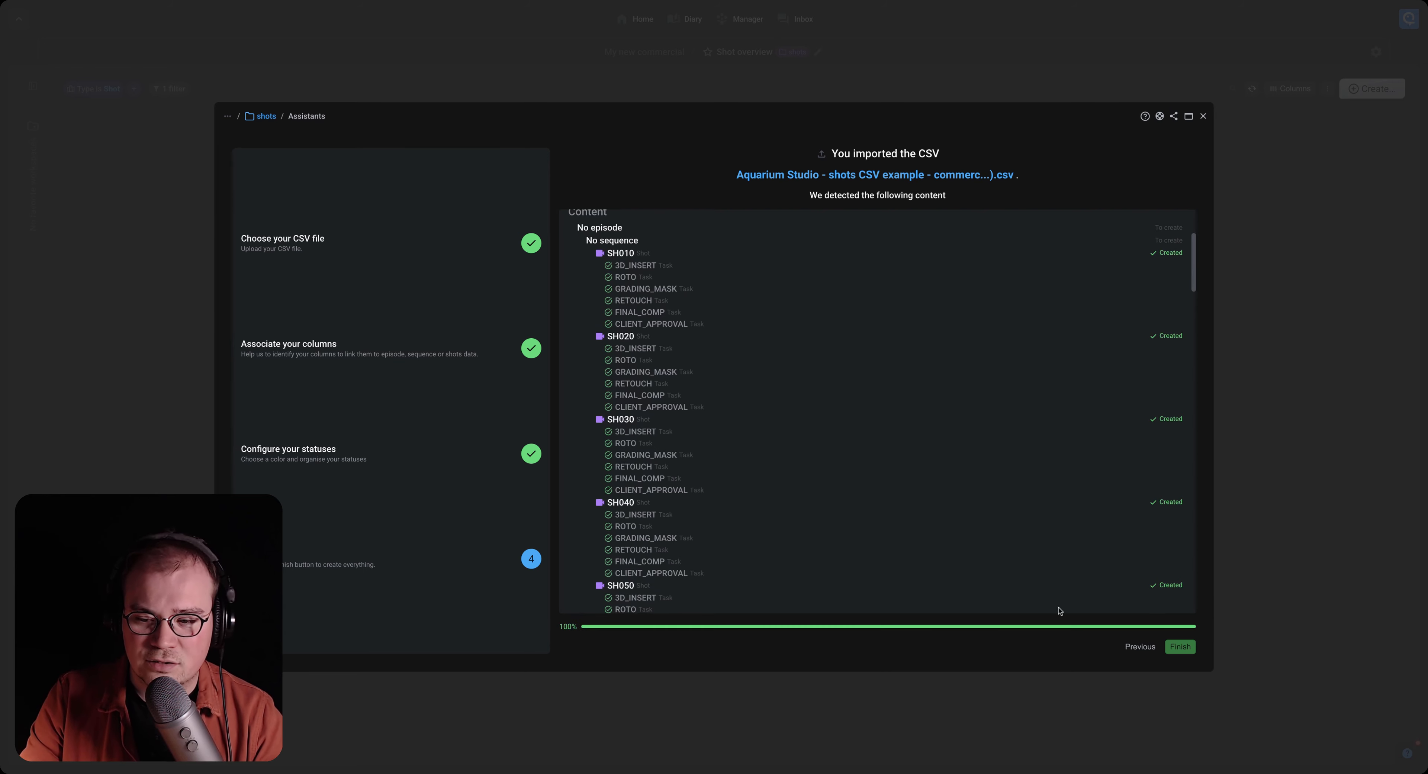
{"action": "left_click", "coordinate": [1180, 647]}
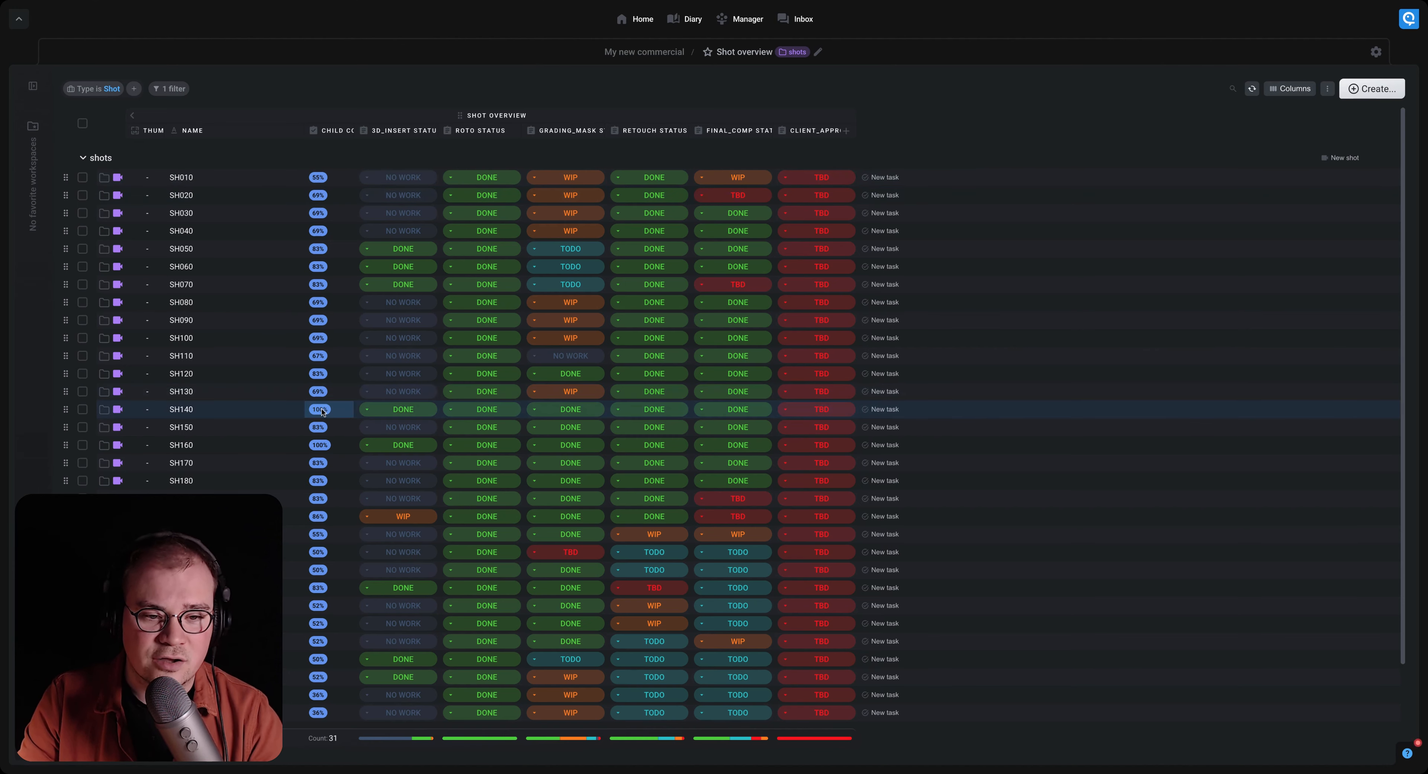
Add the FRAME and INFORMATION properties of shot SH010 as new columns in the shot overview
{"action": "right_click", "coordinate": [258, 181]}
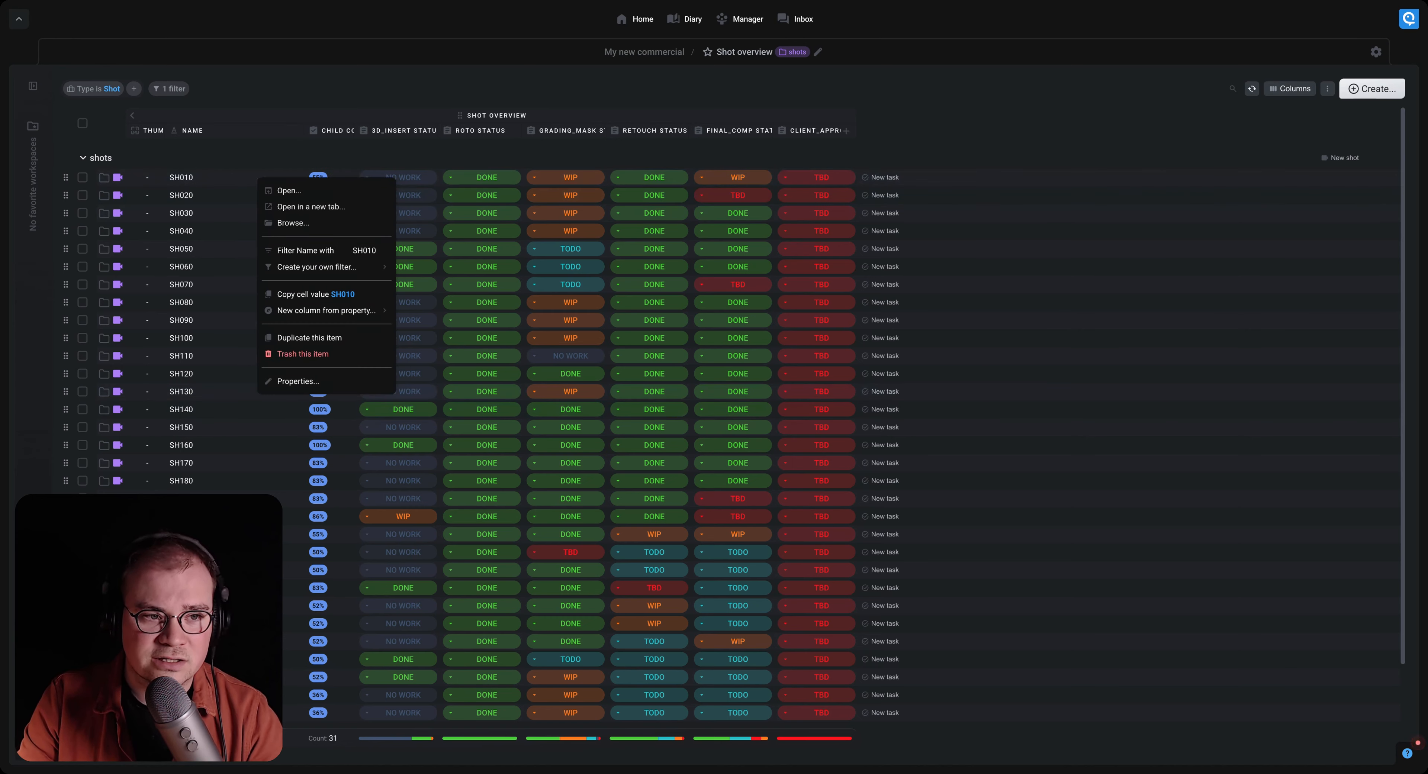
{"action": "mouse_move", "coordinate": [292, 312]}
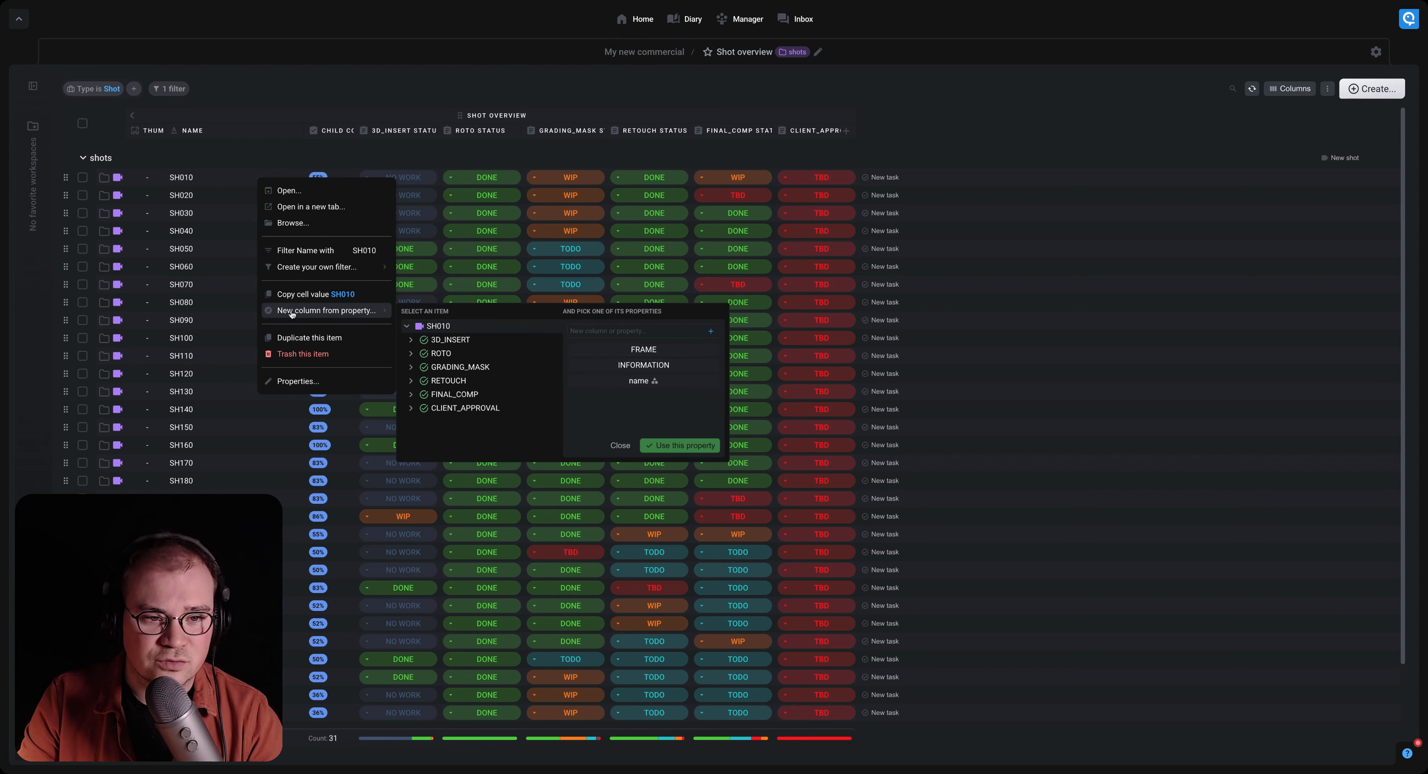
{"action": "left_click", "coordinate": [642, 354]}
{"action": "left_click", "coordinate": [680, 447]}
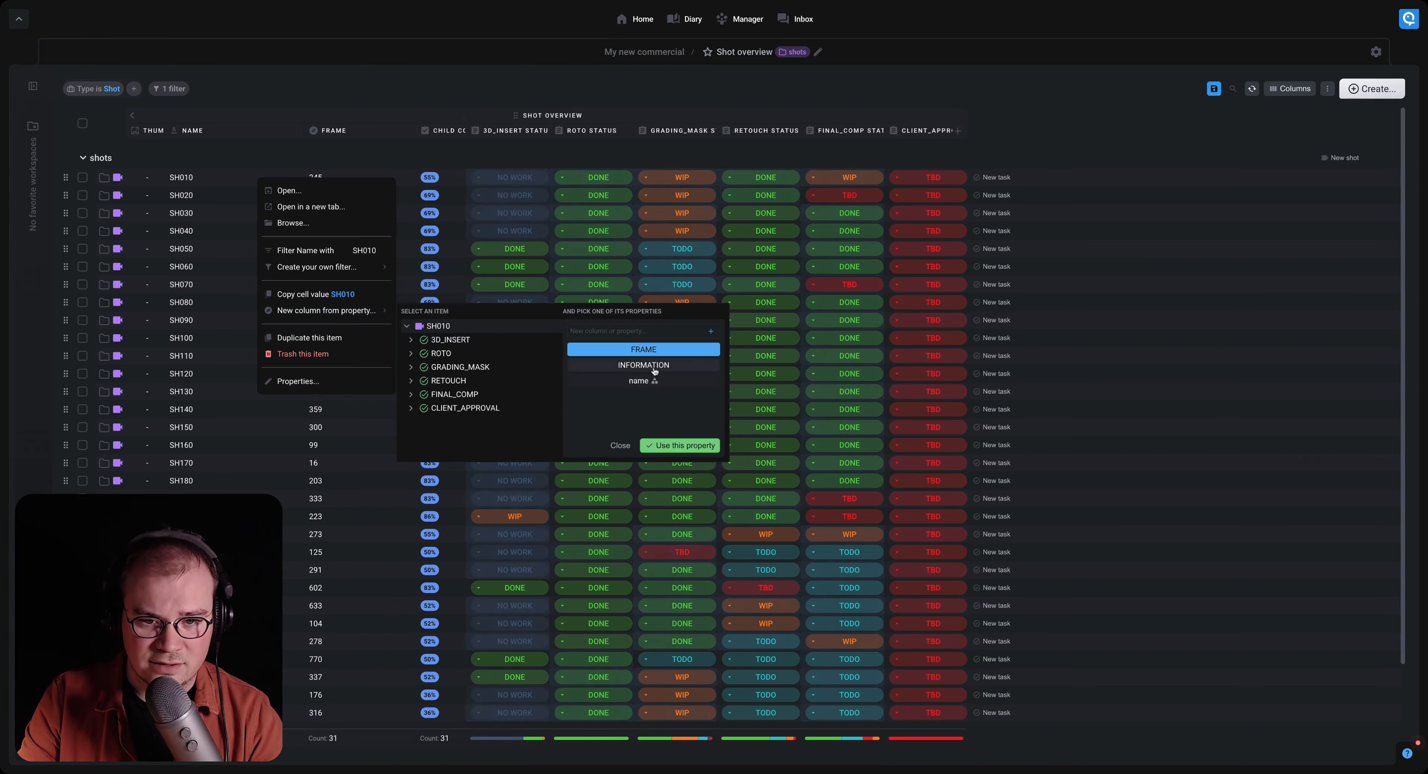
{"action": "left_click", "coordinate": [686, 447]}
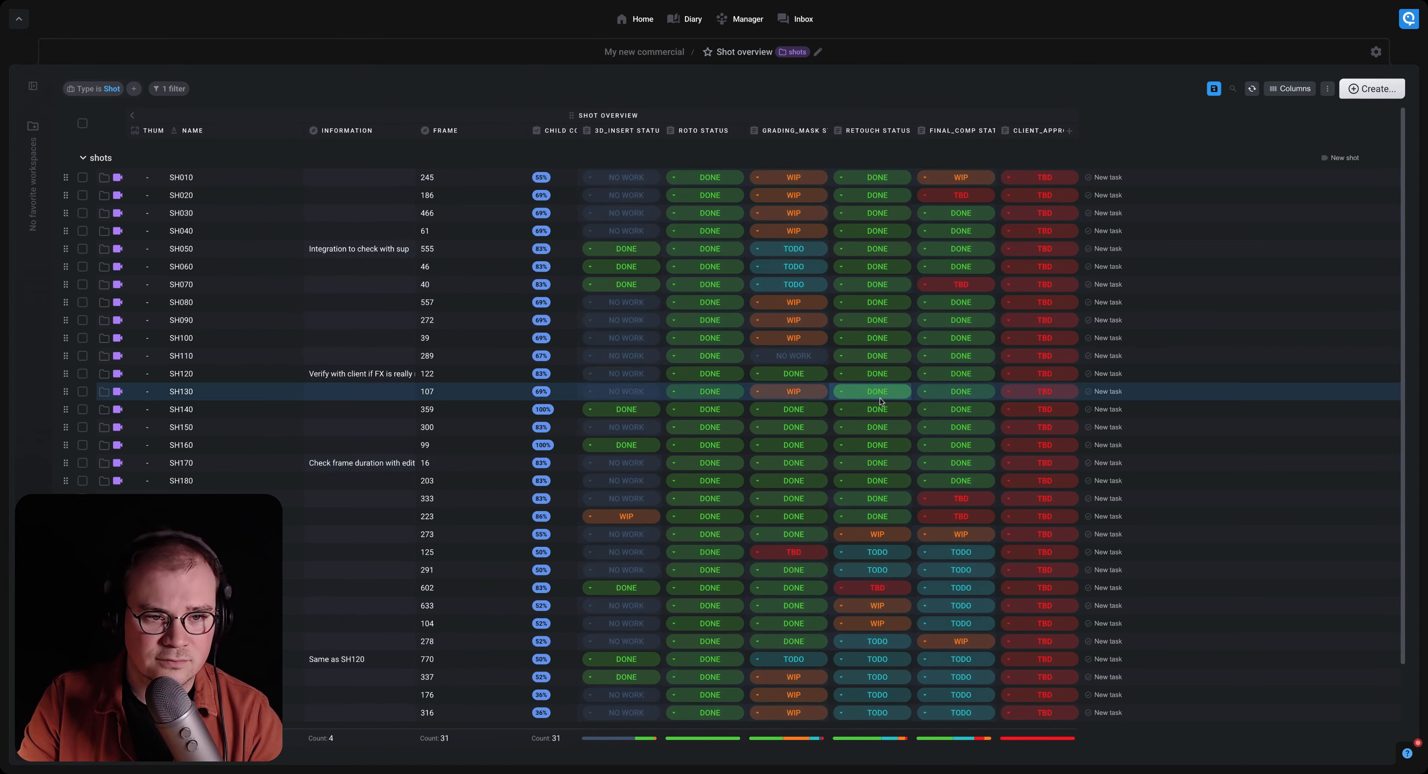